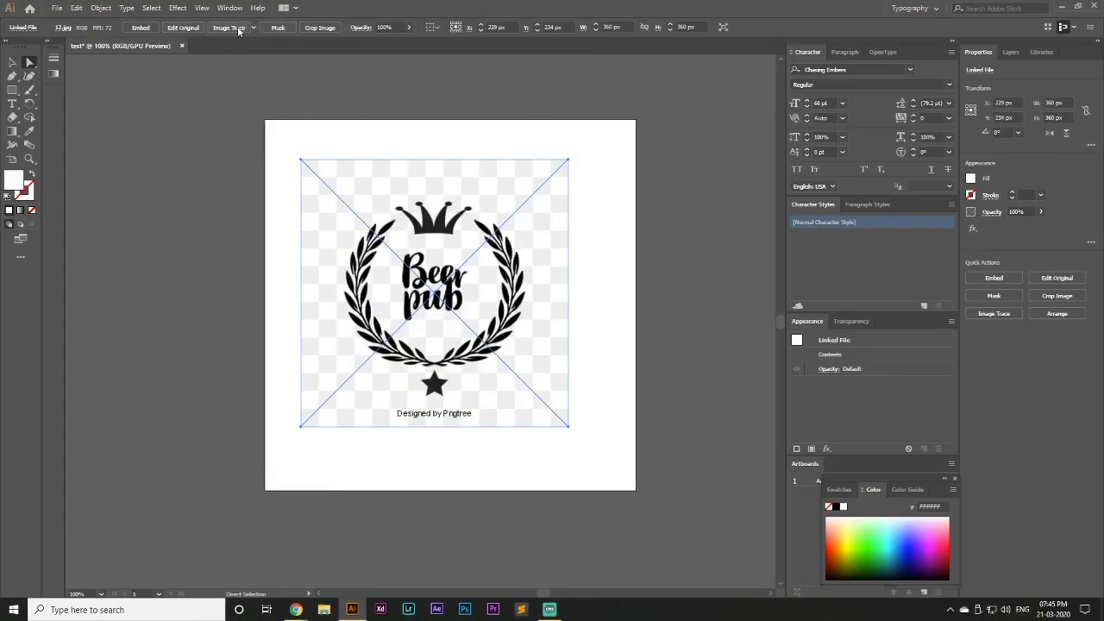
Open the Image Trace panel for the selected logo image and place it beside the artboard
{"action": "left_click", "coordinate": [230, 7]}
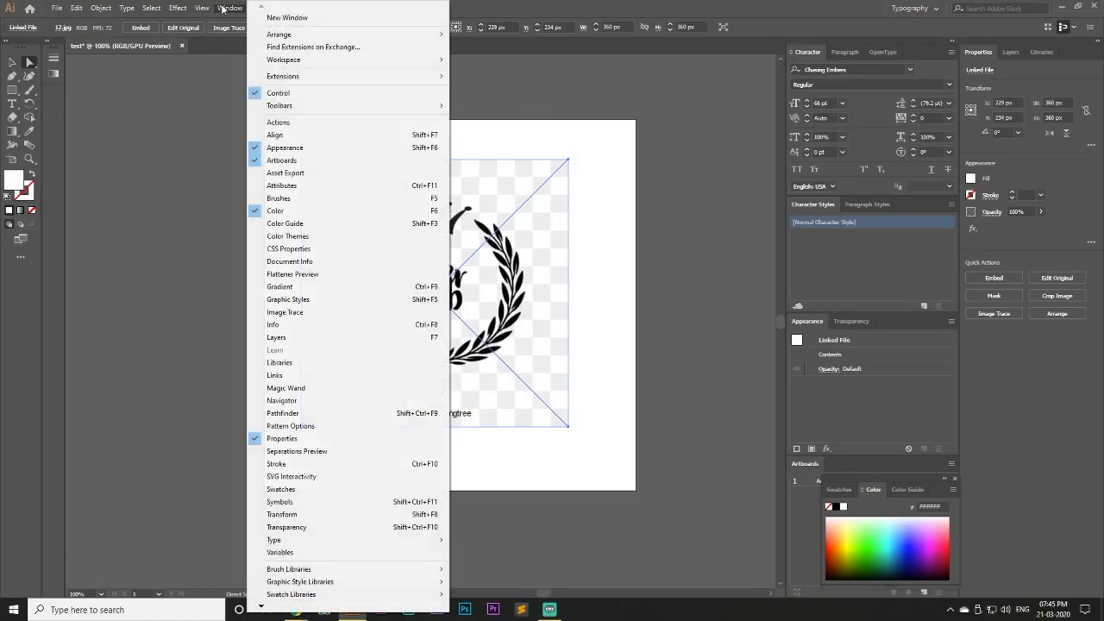
{"action": "left_click", "coordinate": [333, 313]}
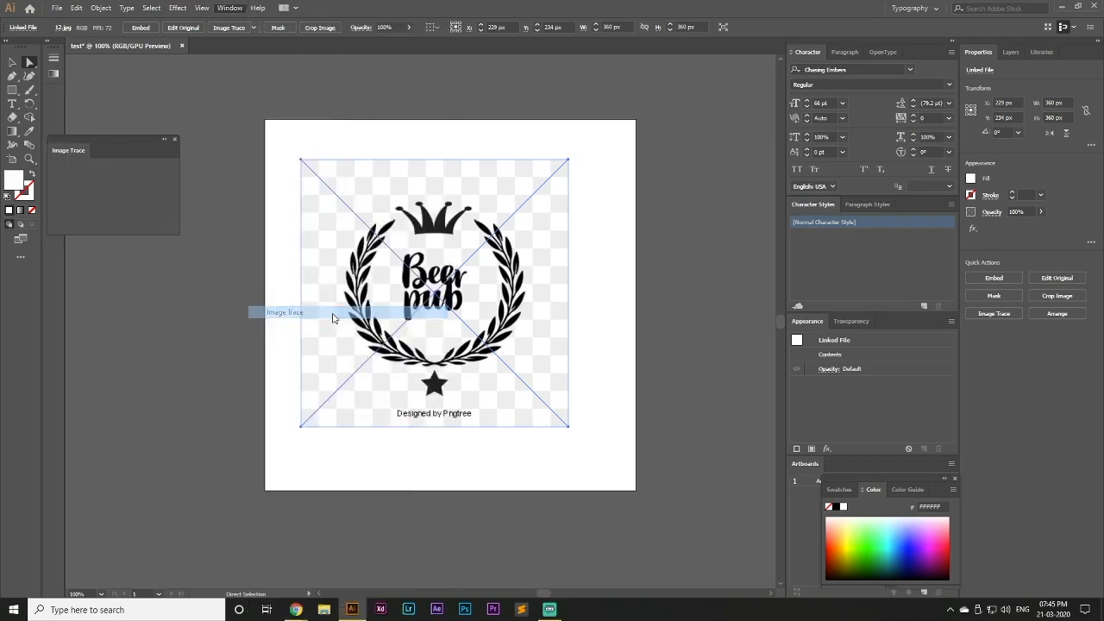
{"action": "left_click_drag", "start_coordinate": [126, 146], "coordinate": [163, 157]}
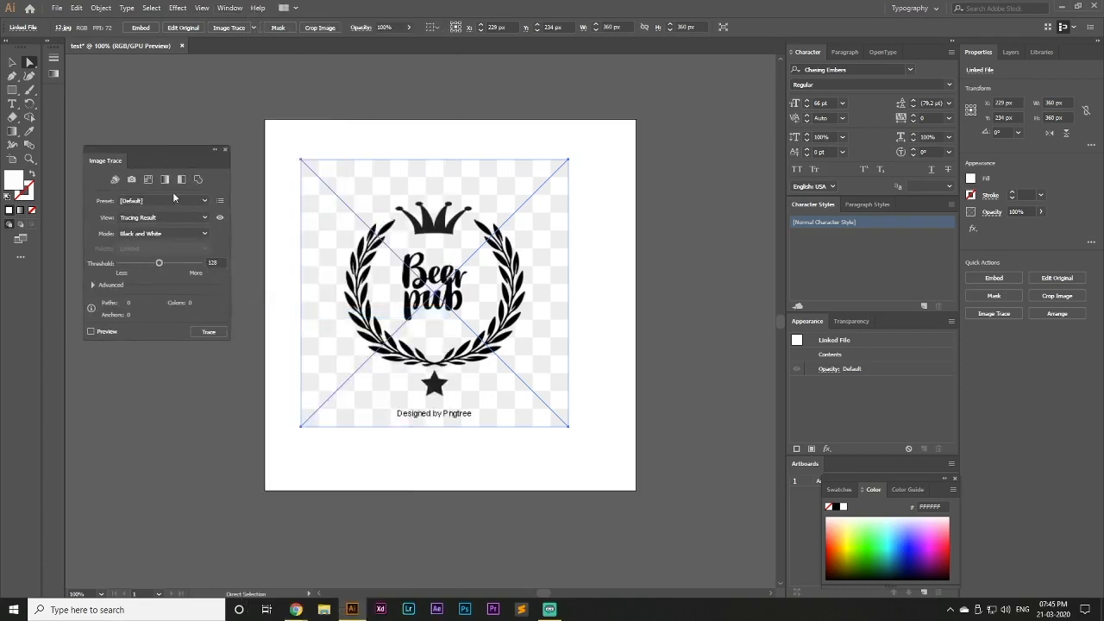
Check the available tracing presets and modes and set the tracing view to Outlines
{"action": "left_click", "coordinate": [204, 201]}
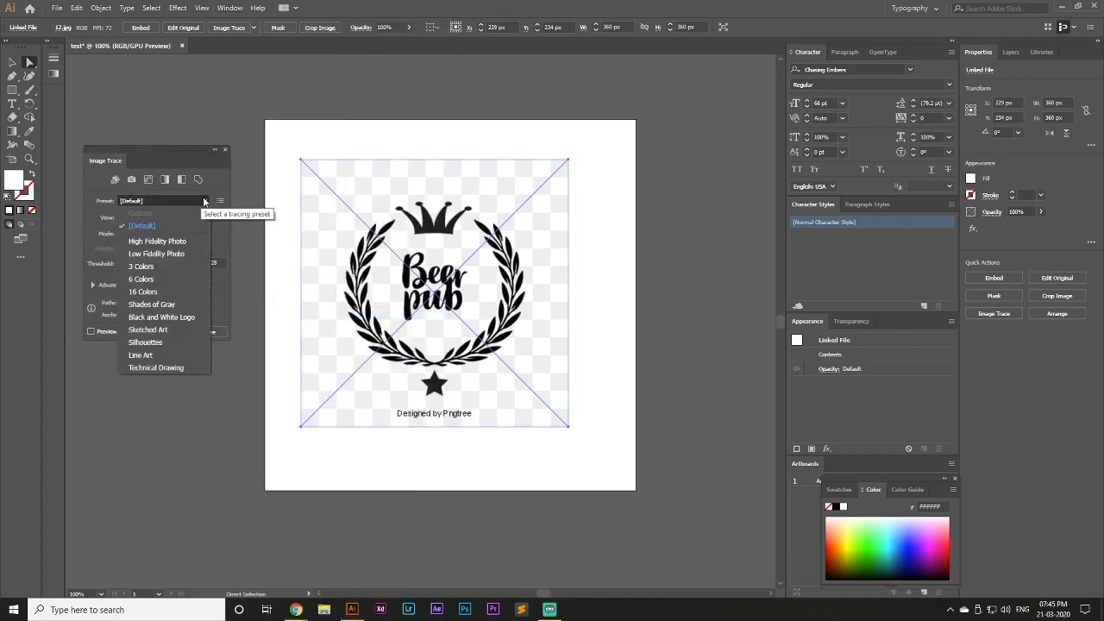
{"action": "left_click", "coordinate": [205, 201]}
{"action": "left_click", "coordinate": [198, 234]}
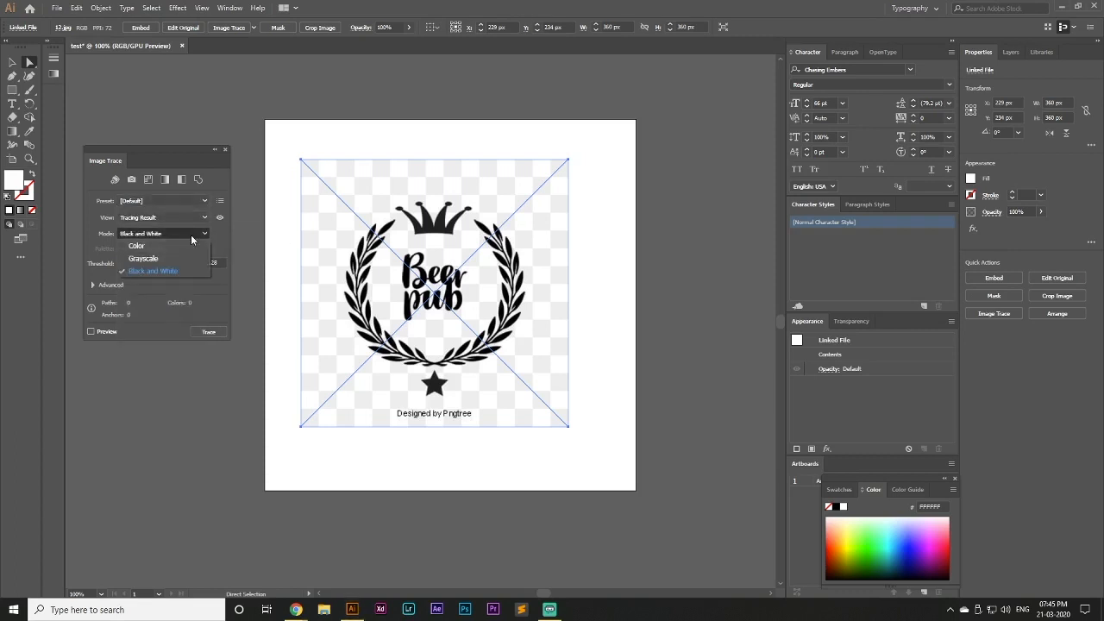
{"action": "left_click", "coordinate": [191, 232]}
{"action": "left_click", "coordinate": [199, 217]}
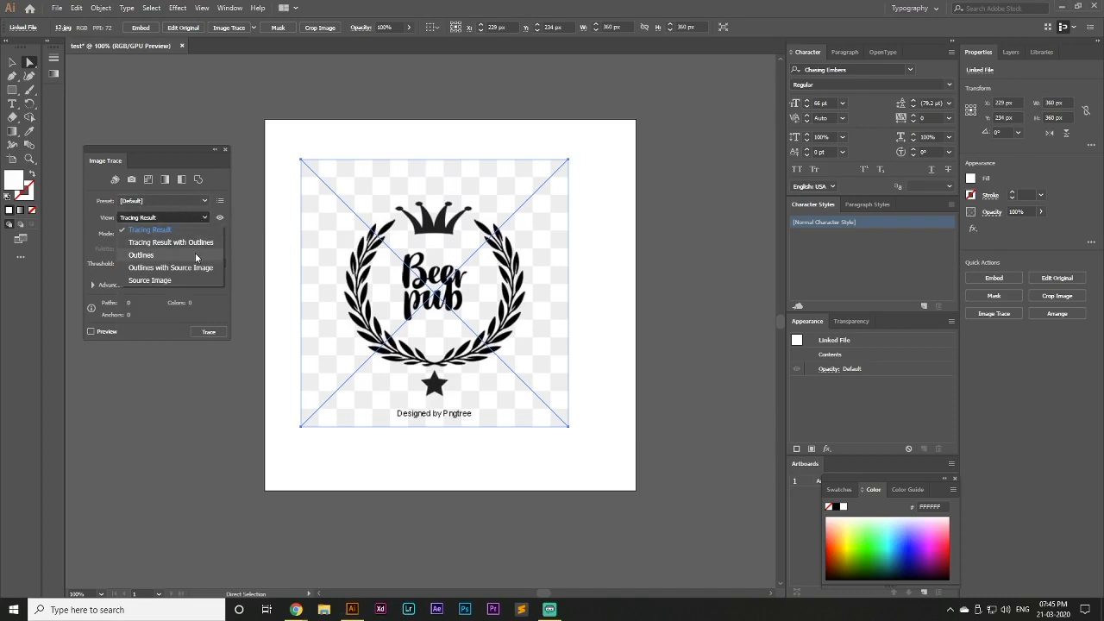
{"action": "left_click", "coordinate": [195, 253]}
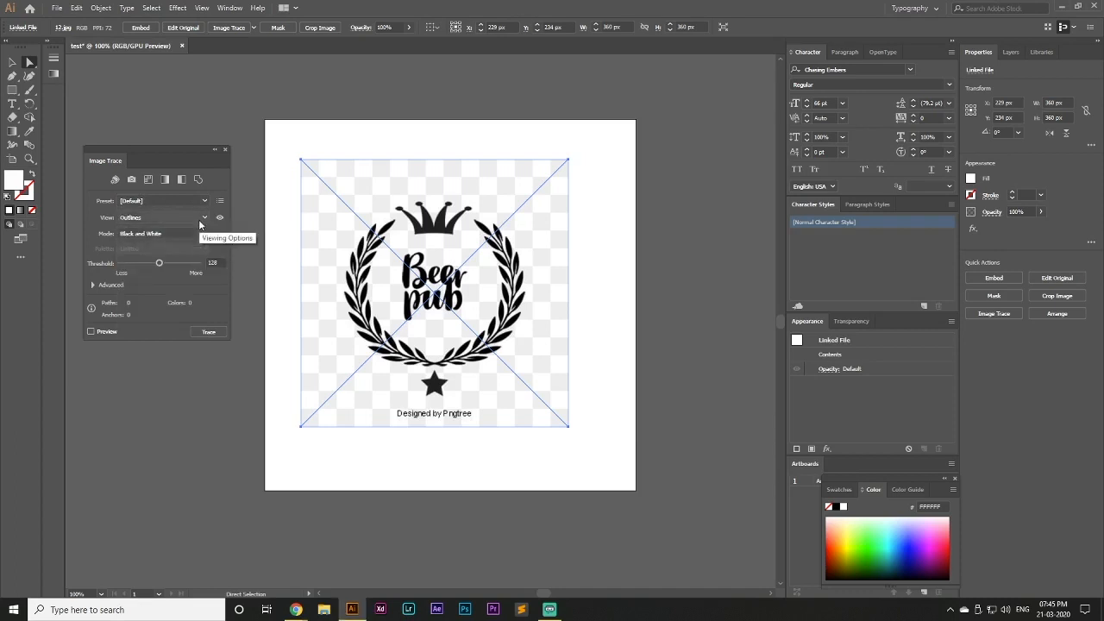
Trace the logo in black and white with the preview on and adjust the threshold to 113
{"action": "left_click_drag", "start_coordinate": [160, 264], "coordinate": [160, 265]}
{"action": "left_click", "coordinate": [89, 331]}
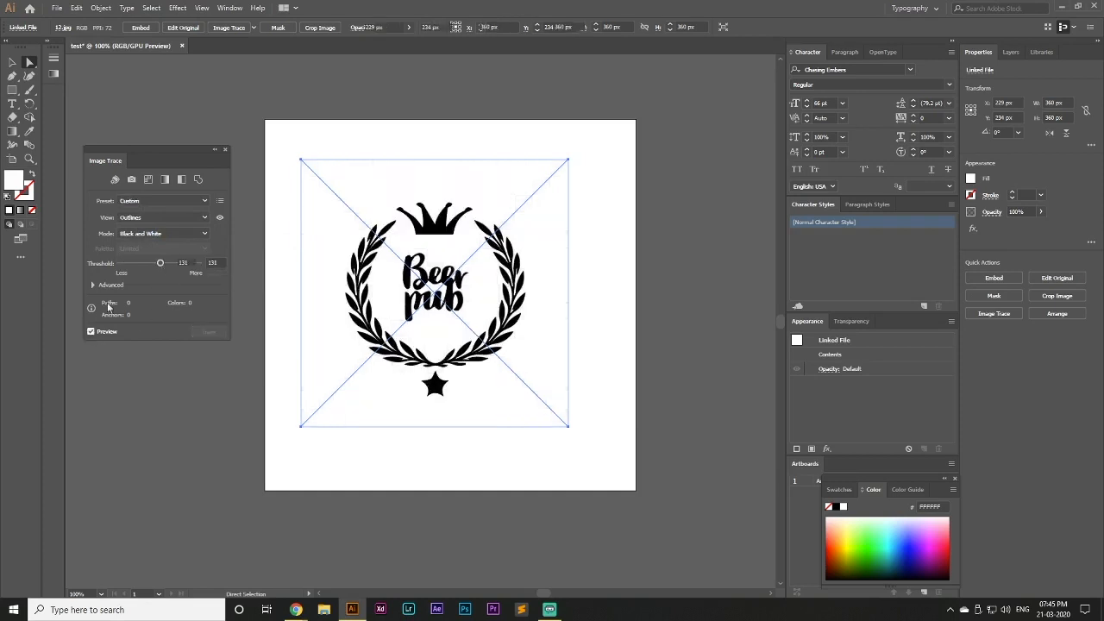
{"action": "mouse_move", "coordinate": [161, 264]}
{"action": "left_mouse_down"}
{"action": "mouse_move", "coordinate": [178, 266]}
{"action": "mouse_move", "coordinate": [164, 271]}
{"action": "left_mouse_up"}
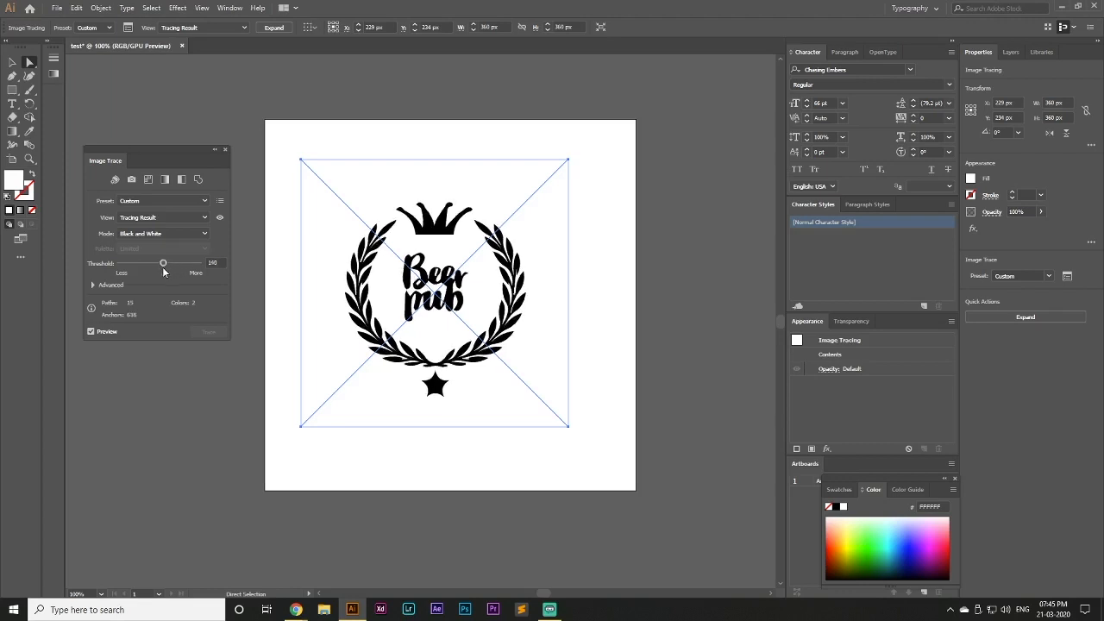
{"action": "left_click_drag", "start_coordinate": [167, 272], "coordinate": [164, 273]}
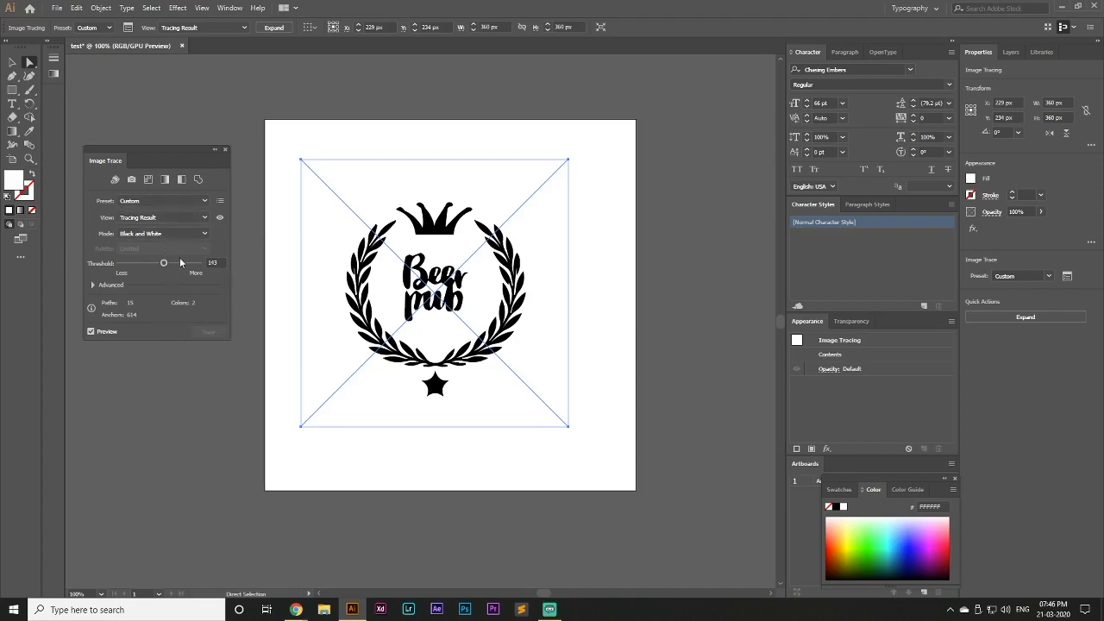
{"action": "left_click_drag", "start_coordinate": [164, 263], "coordinate": [145, 264]}
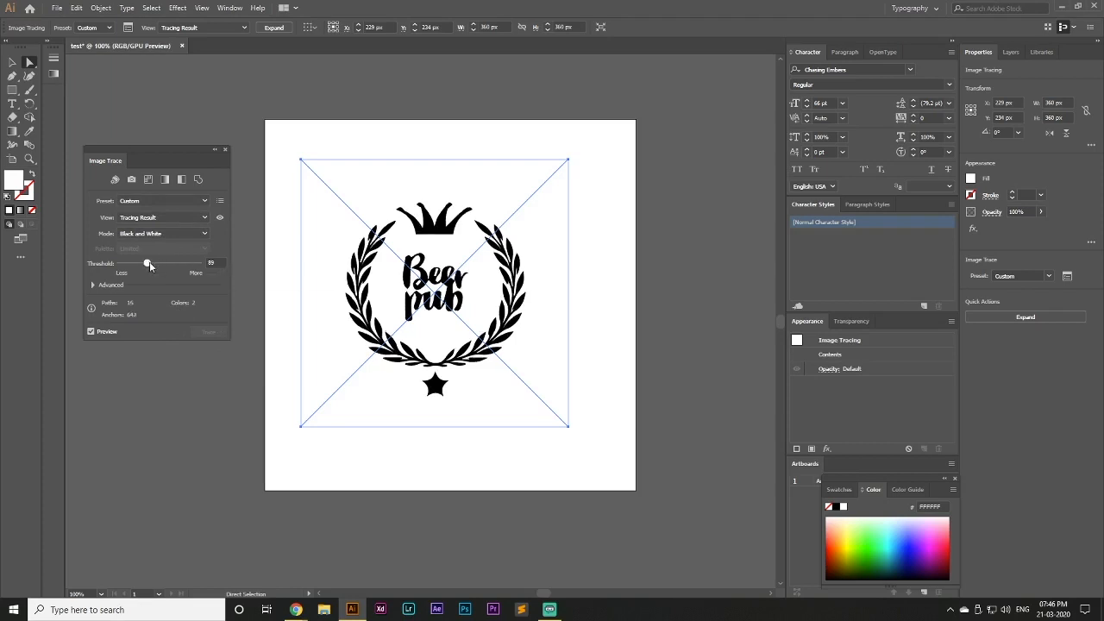
{"action": "left_click", "coordinate": [91, 332]}
{"action": "left_click", "coordinate": [89, 332]}
{"action": "left_click_drag", "start_coordinate": [157, 264], "coordinate": [155, 264]}
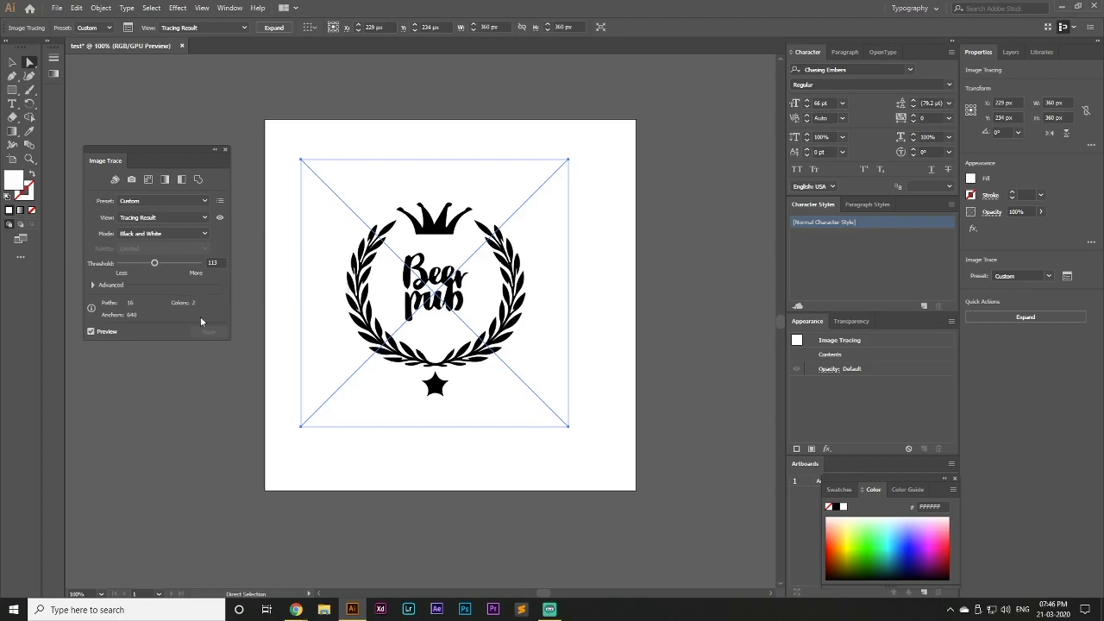
{"action": "left_click", "coordinate": [92, 331]}
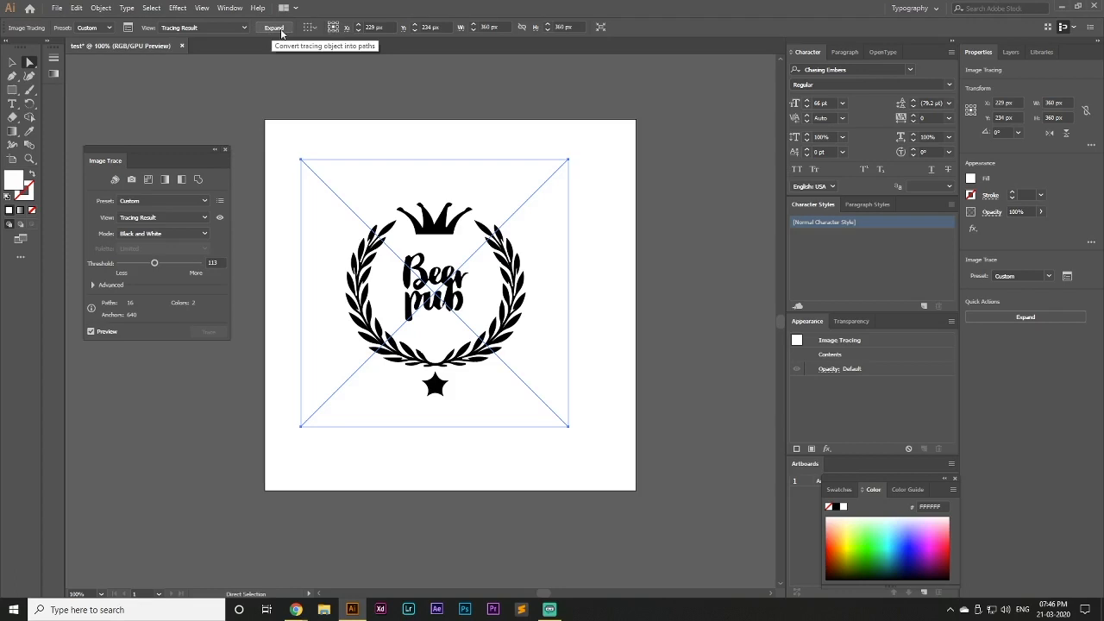
Expand the traced logo into editable paths with both Object and Fill included
{"action": "left_click", "coordinate": [103, 10]}
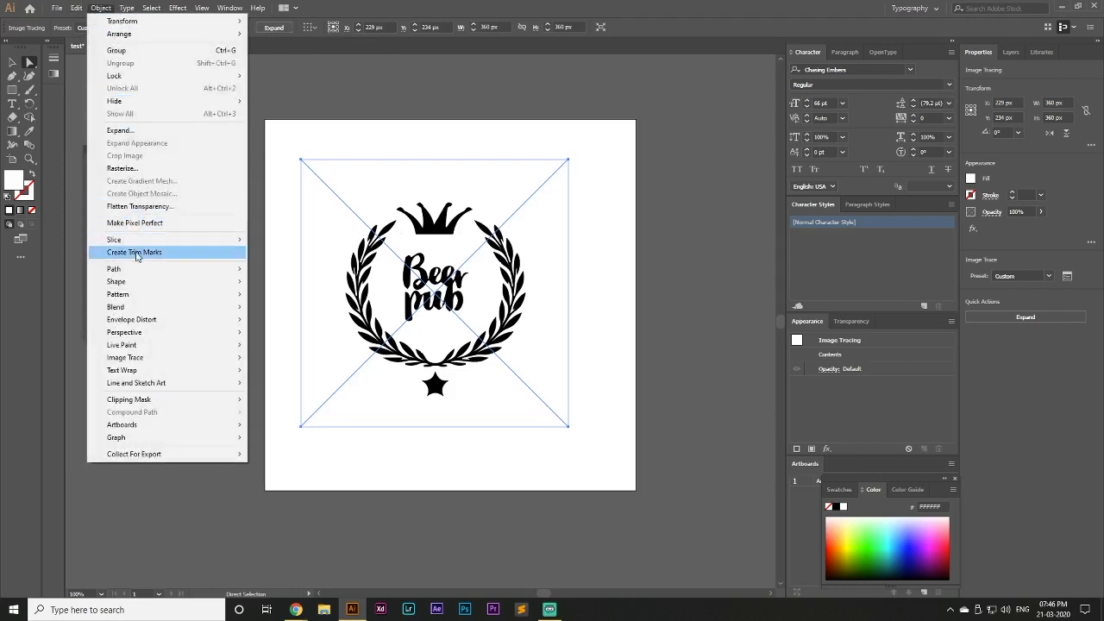
{"action": "left_click", "coordinate": [120, 131]}
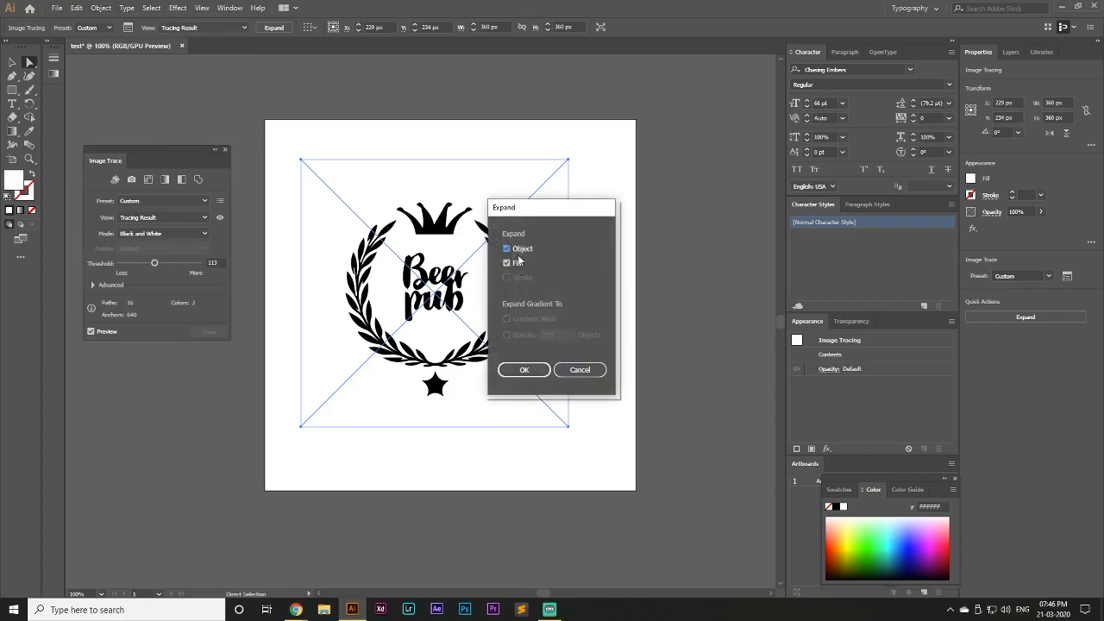
{"action": "left_click", "coordinate": [533, 374]}
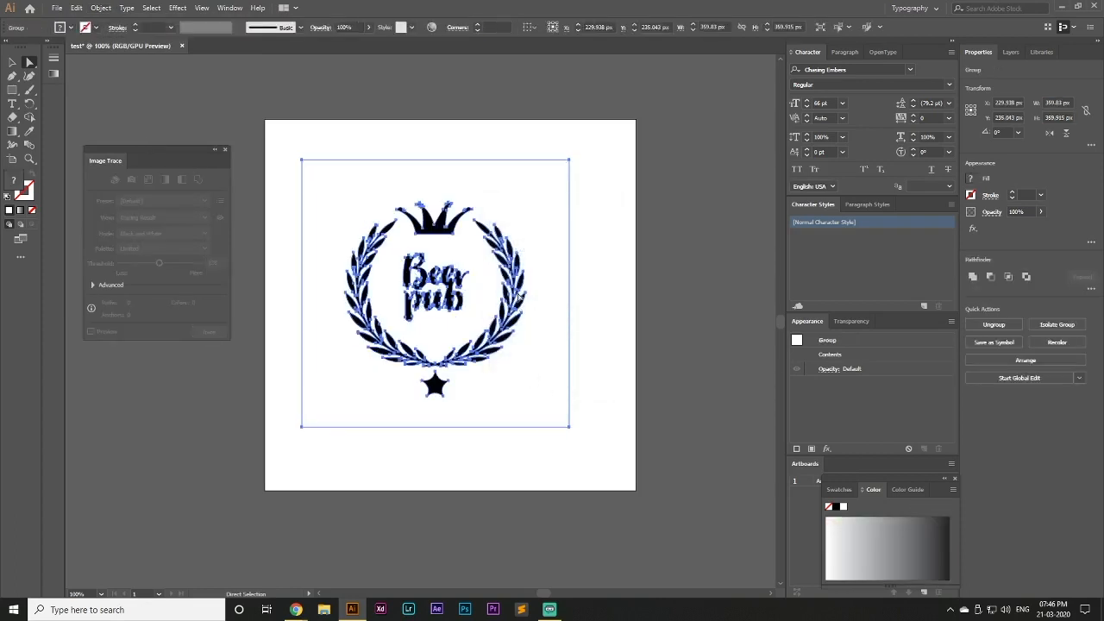
Duplicate the expanded logo slightly up and to the right, and ungroup the copy
{"action": "key", "text": "v"}
{"action": "left_click_drag", "start_coordinate": [520, 300], "coordinate": [566, 288]}
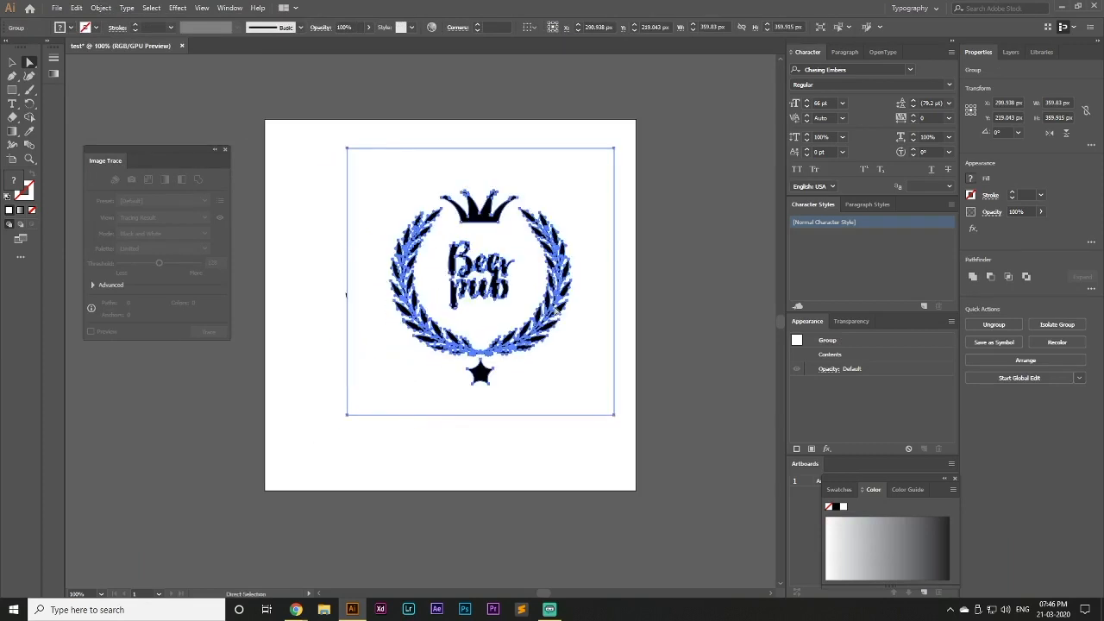
{"action": "right_click", "coordinate": [557, 311]}
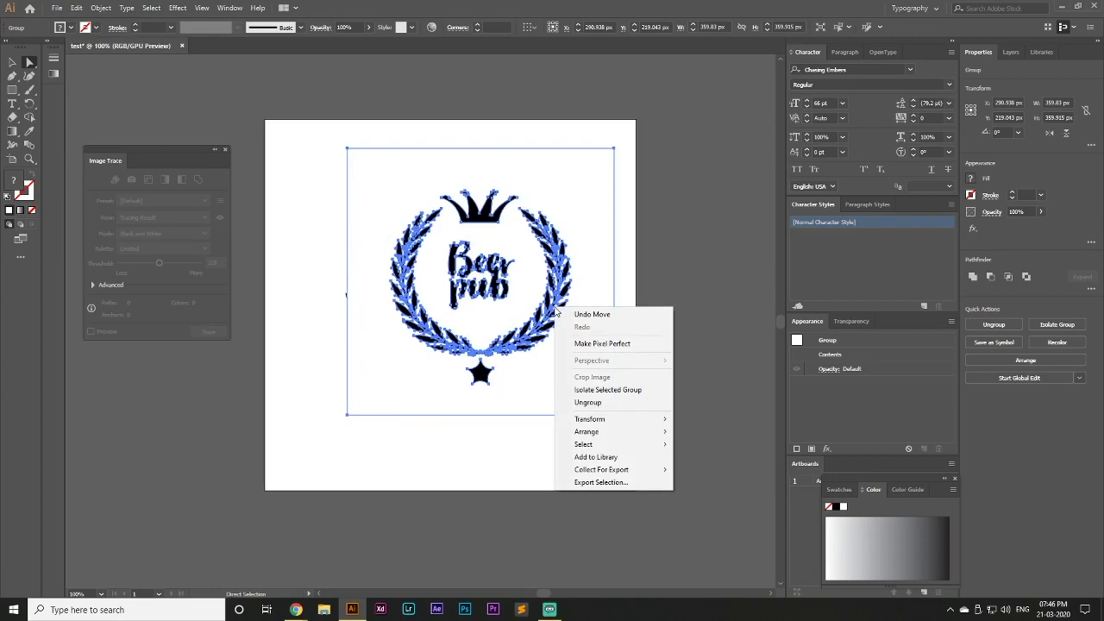
{"action": "left_click", "coordinate": [609, 404]}
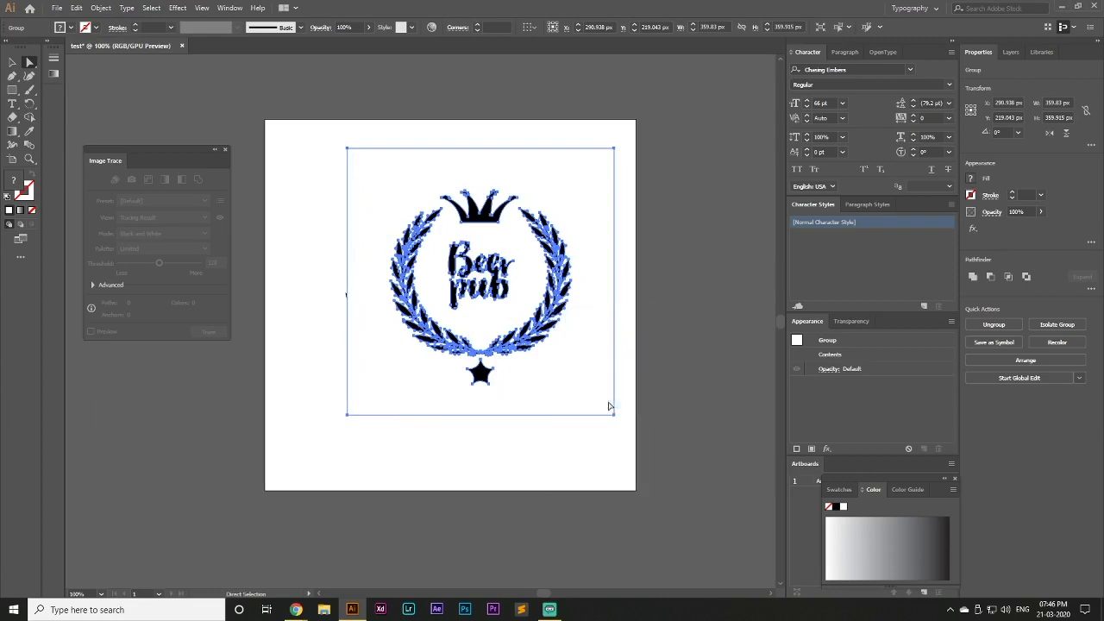
{"action": "left_click", "coordinate": [482, 479]}
{"action": "left_click", "coordinate": [484, 379]}
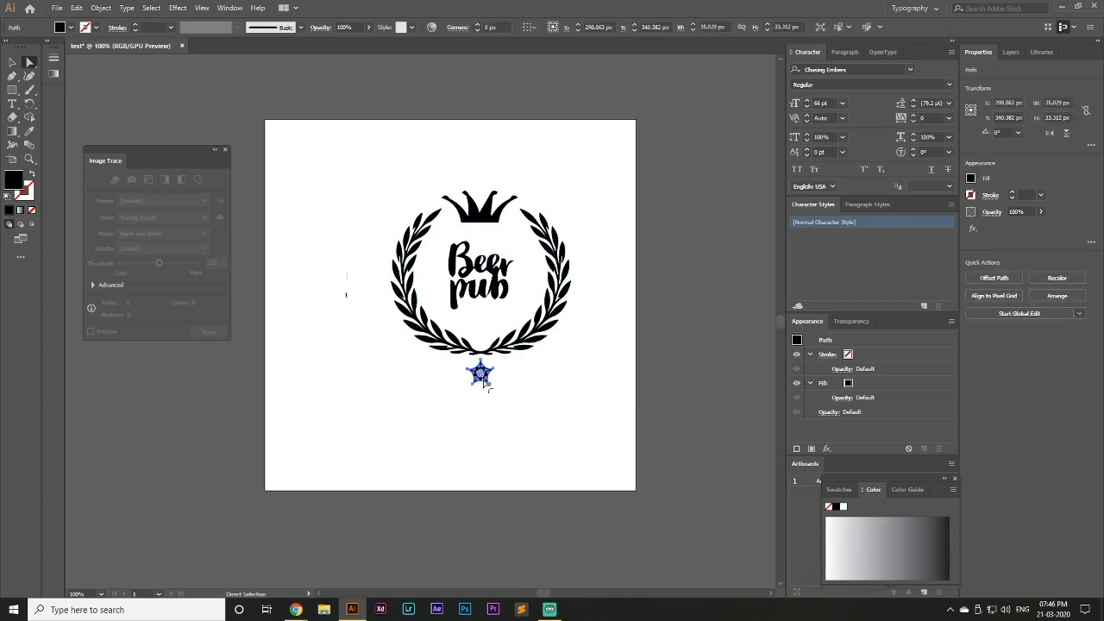
{"action": "left_click", "coordinate": [391, 393]}
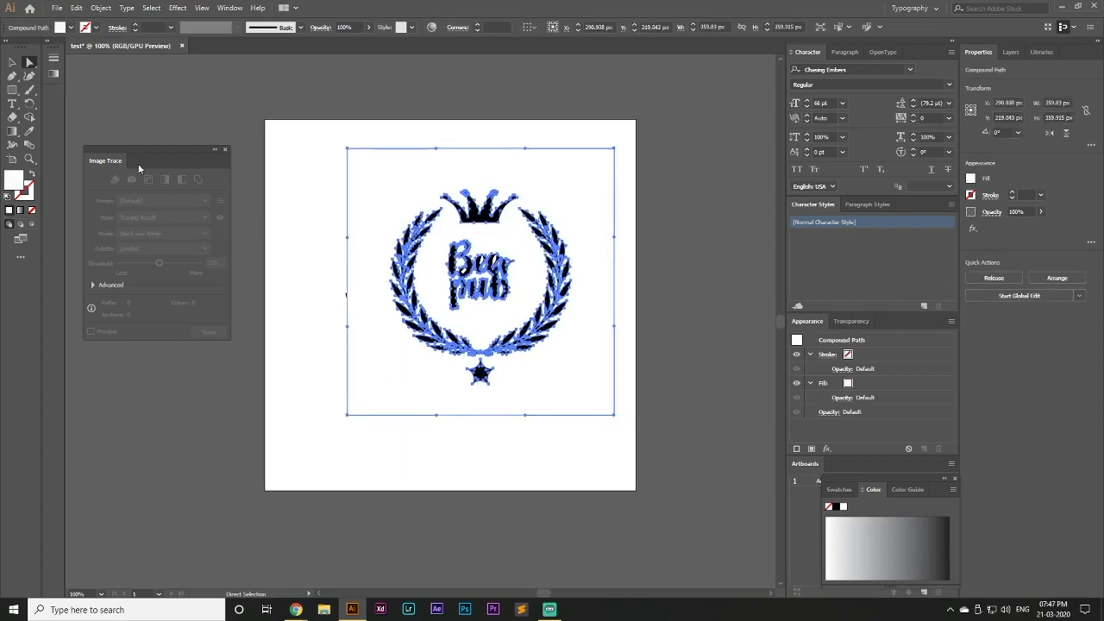
Move the two logo versions apart, the original to the upper left and the copy to the lower right, and ungroup the copy
{"action": "left_click", "coordinate": [13, 66]}
{"action": "left_click", "coordinate": [323, 293]}
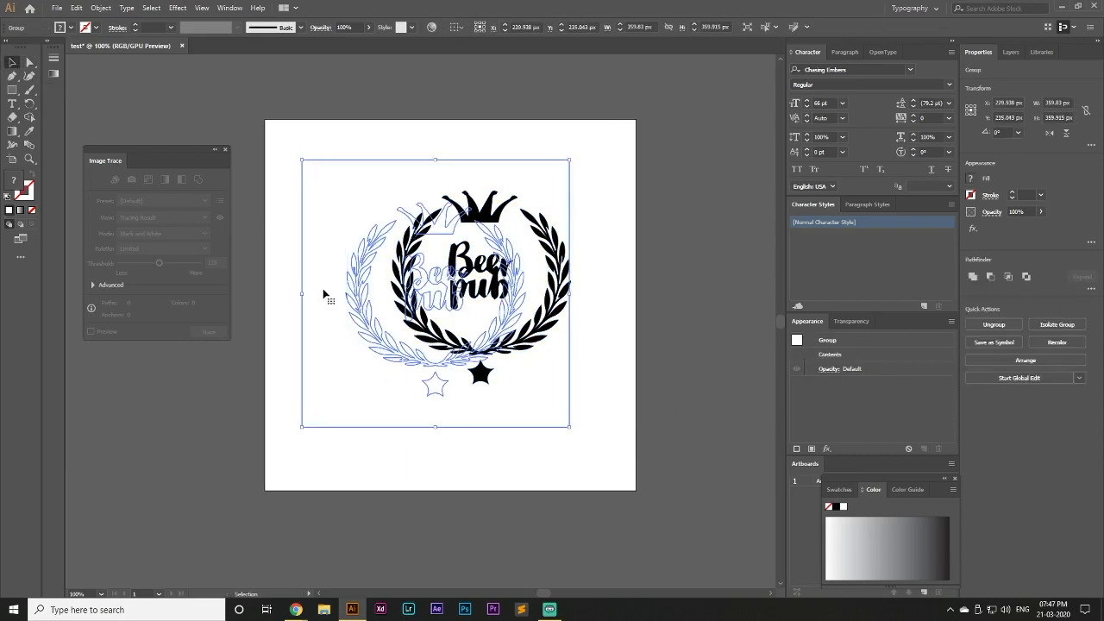
{"action": "mouse_move", "coordinate": [370, 330]}
{"action": "left_mouse_down"}
{"action": "mouse_move", "coordinate": [327, 279]}
{"action": "mouse_move", "coordinate": [288, 201]}
{"action": "left_mouse_up"}
{"action": "left_click_drag", "start_coordinate": [431, 263], "coordinate": [584, 431]}
{"action": "right_click", "coordinate": [439, 368]}
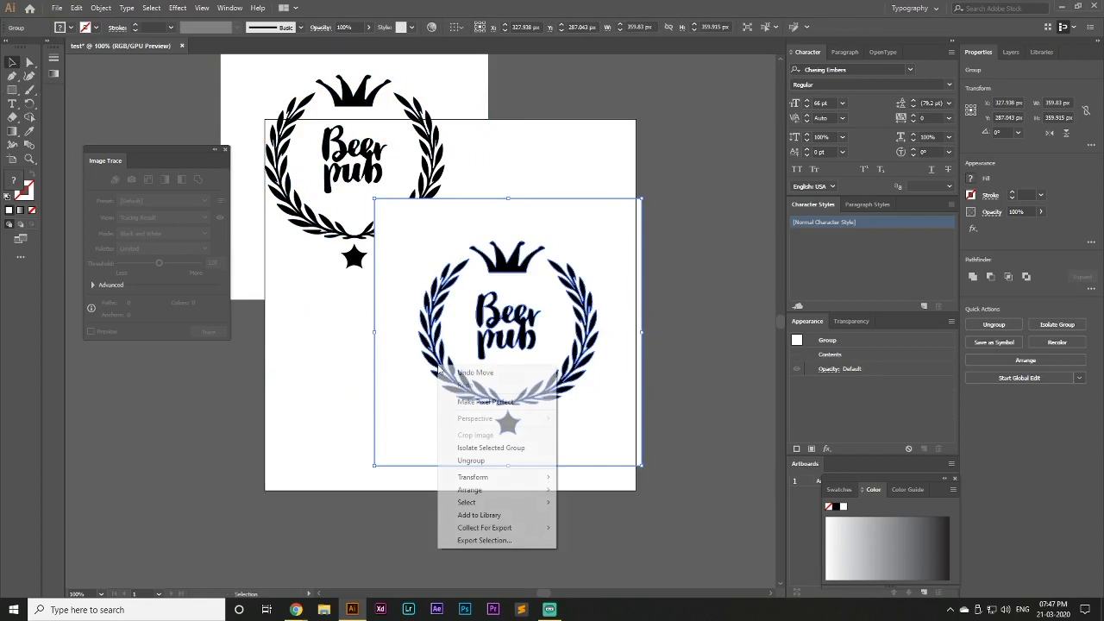
{"action": "left_click", "coordinate": [498, 461]}
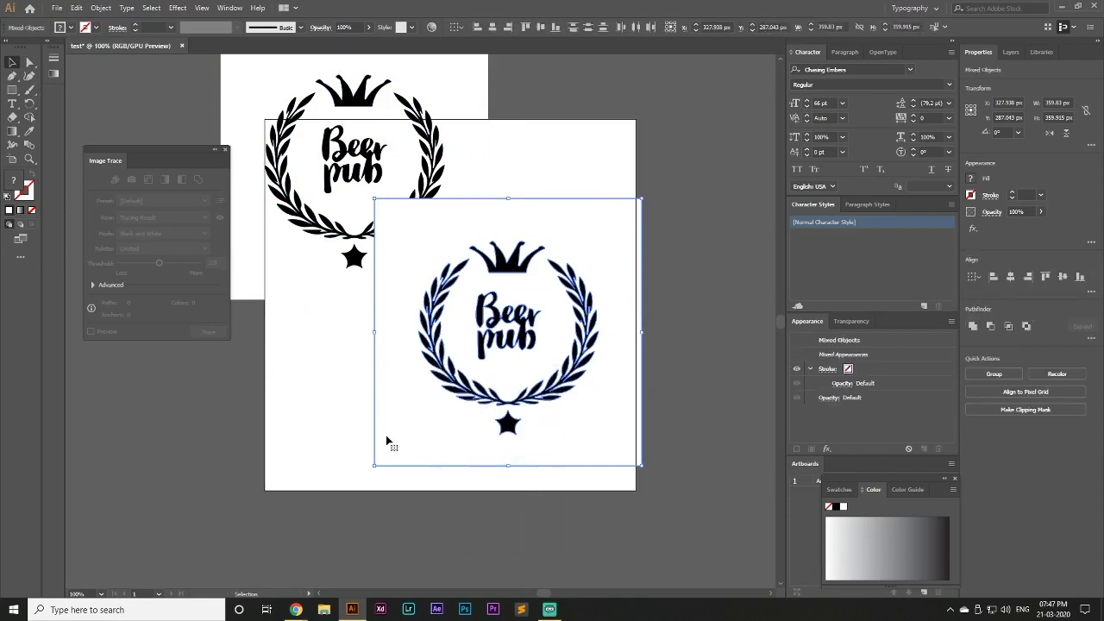
Move the separated wreath past the artboard's right edge and the intact logo off the artboard to the lower left
{"action": "left_click", "coordinate": [264, 406]}
{"action": "left_click_drag", "start_coordinate": [441, 380], "coordinate": [639, 398]}
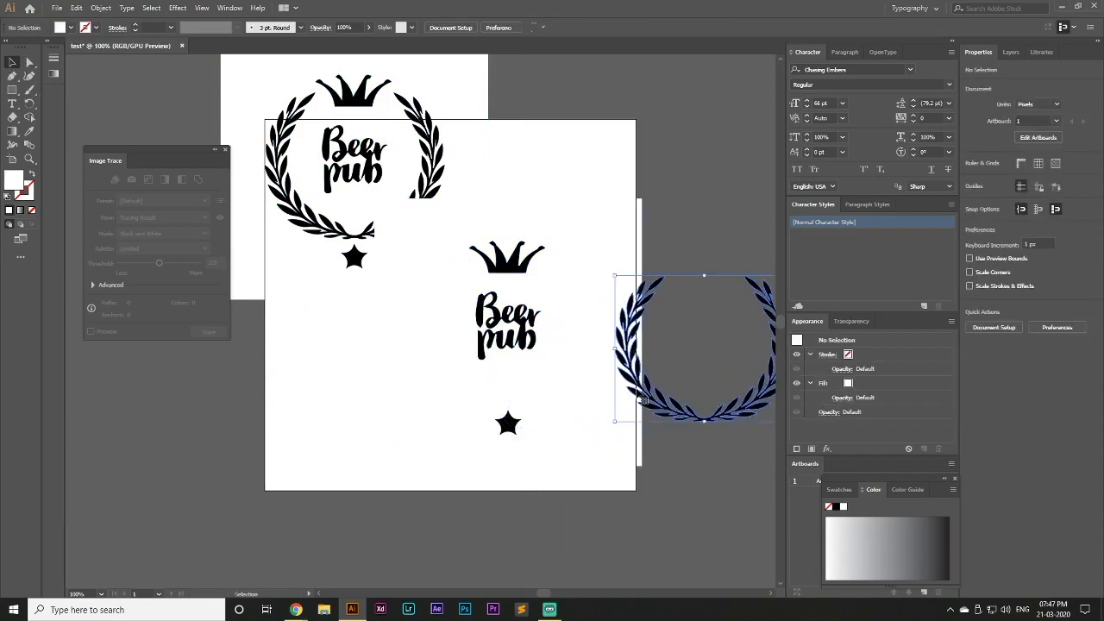
{"action": "mouse_move", "coordinate": [371, 131]}
{"action": "left_mouse_down"}
{"action": "mouse_move", "coordinate": [365, 227]}
{"action": "mouse_move", "coordinate": [139, 414]}
{"action": "left_mouse_up"}
{"action": "left_click", "coordinate": [361, 354]}
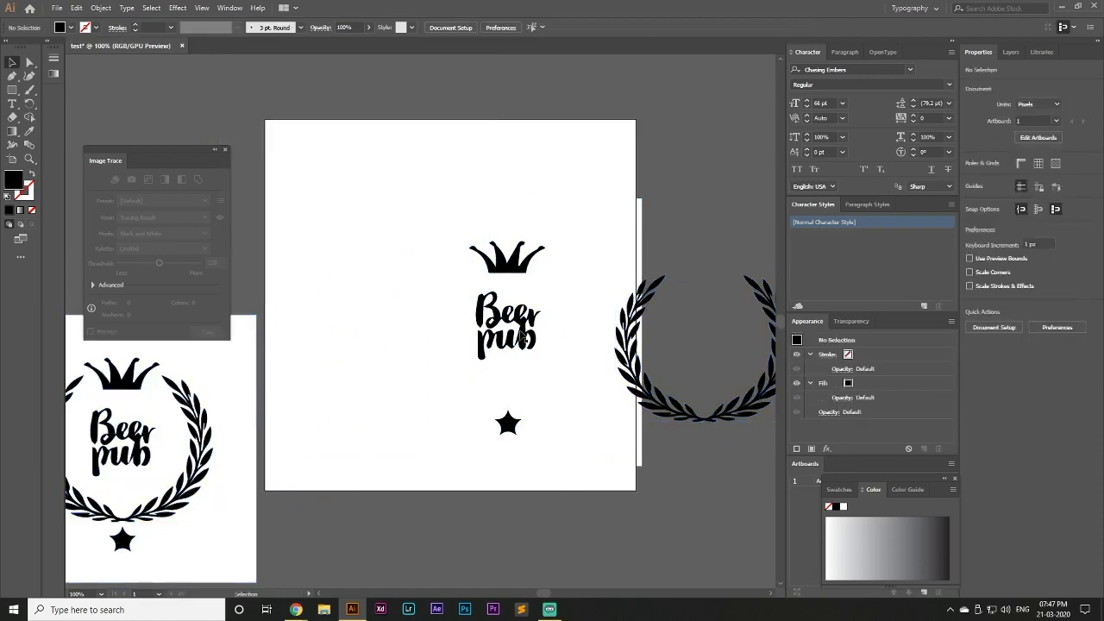
Move the white background shape off the artboard to the upper left and bring the wreath back onto the artboard
{"action": "left_click_drag", "start_coordinate": [642, 221], "coordinate": [299, 145]}
{"action": "left_click", "coordinate": [435, 178]}
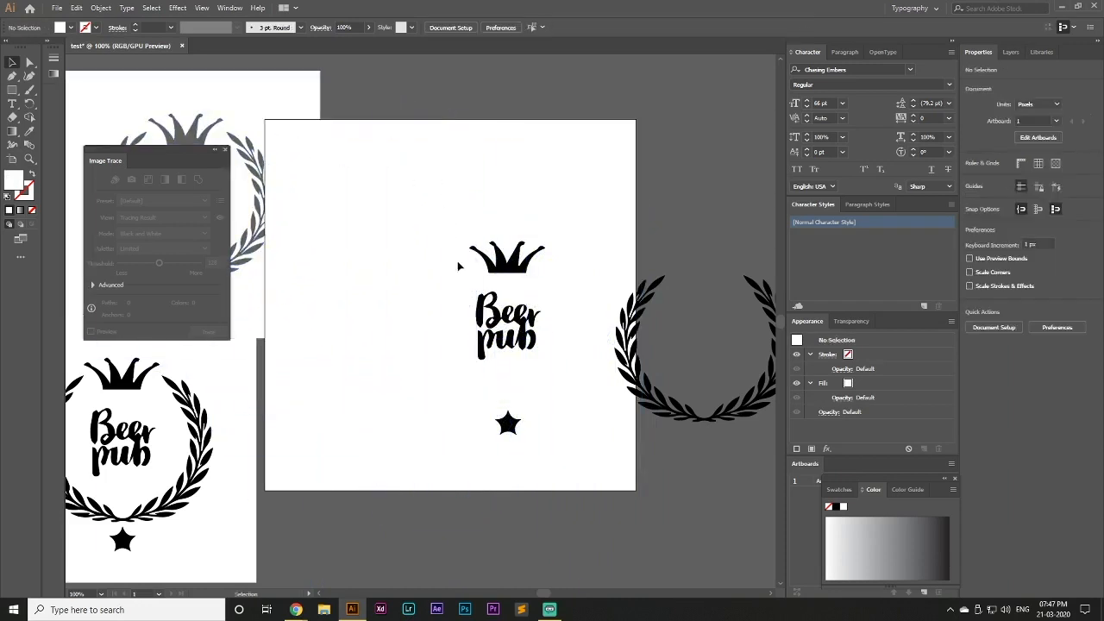
{"action": "left_click_drag", "start_coordinate": [643, 392], "coordinate": [317, 319]}
{"action": "left_click", "coordinate": [488, 342]}
{"action": "left_click_drag", "start_coordinate": [526, 342], "coordinate": [510, 233]}
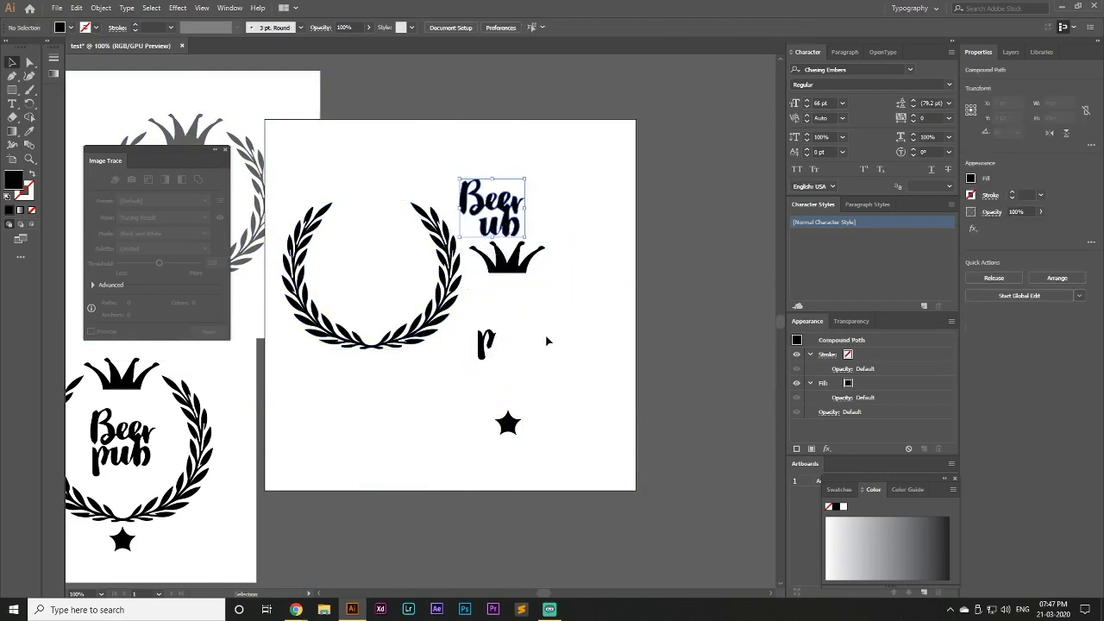
{"action": "key", "text": "ctrl+z"}
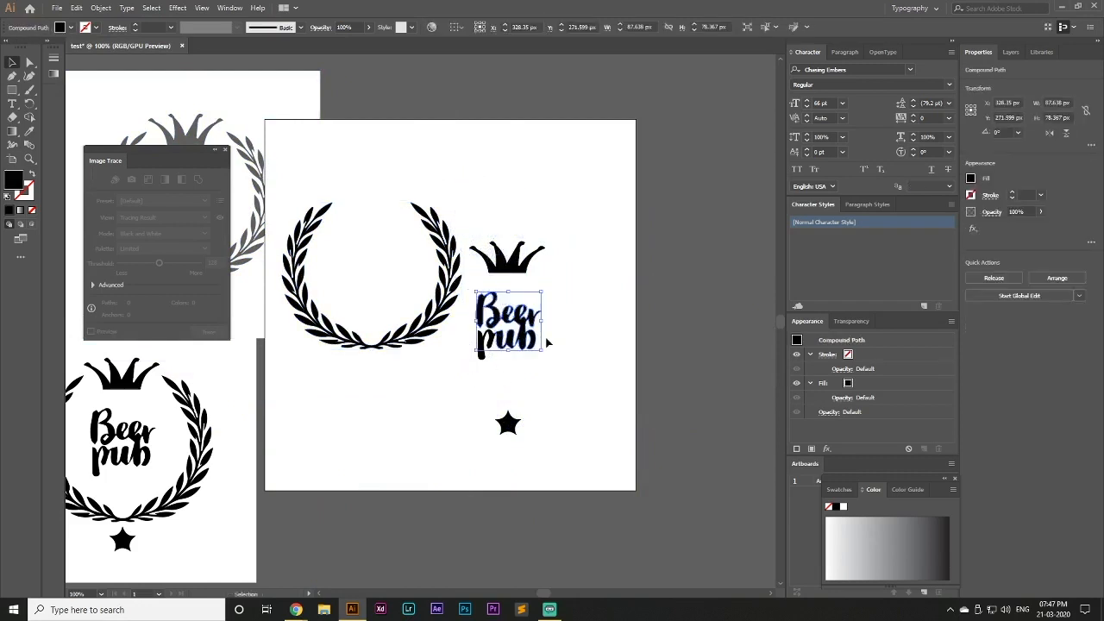
Move all the pieces of the "Beer pub" lettering together to the artboard's upper right corner
{"action": "left_click", "coordinate": [562, 362]}
{"action": "left_click_drag", "start_coordinate": [467, 289], "coordinate": [538, 387]}
{"action": "left_click_drag", "start_coordinate": [499, 340], "coordinate": [545, 184]}
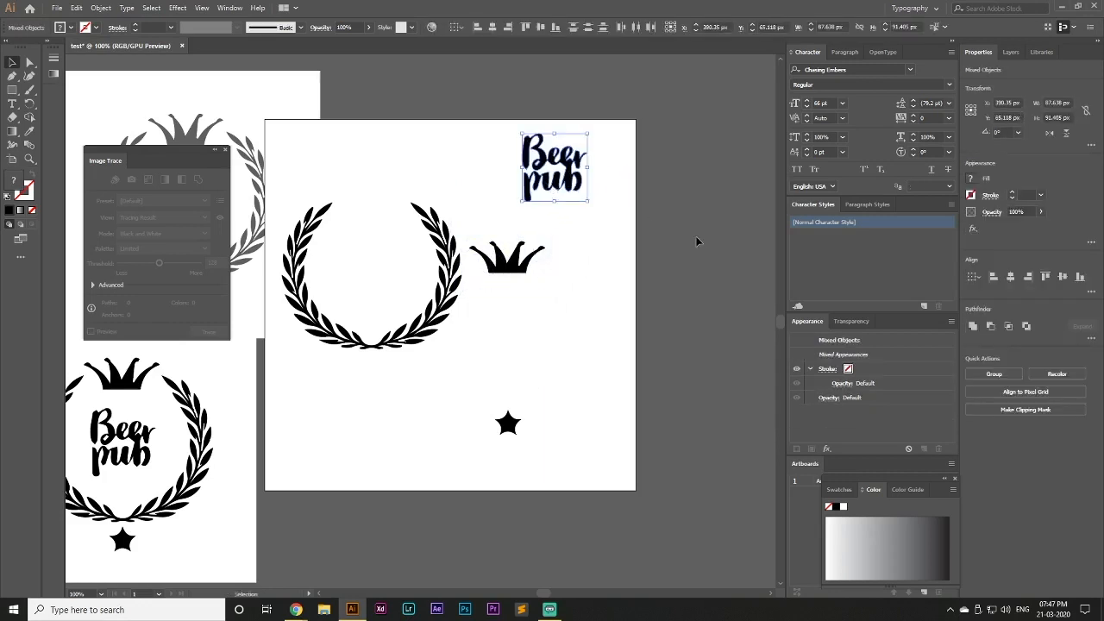
{"action": "left_click", "coordinate": [610, 325]}
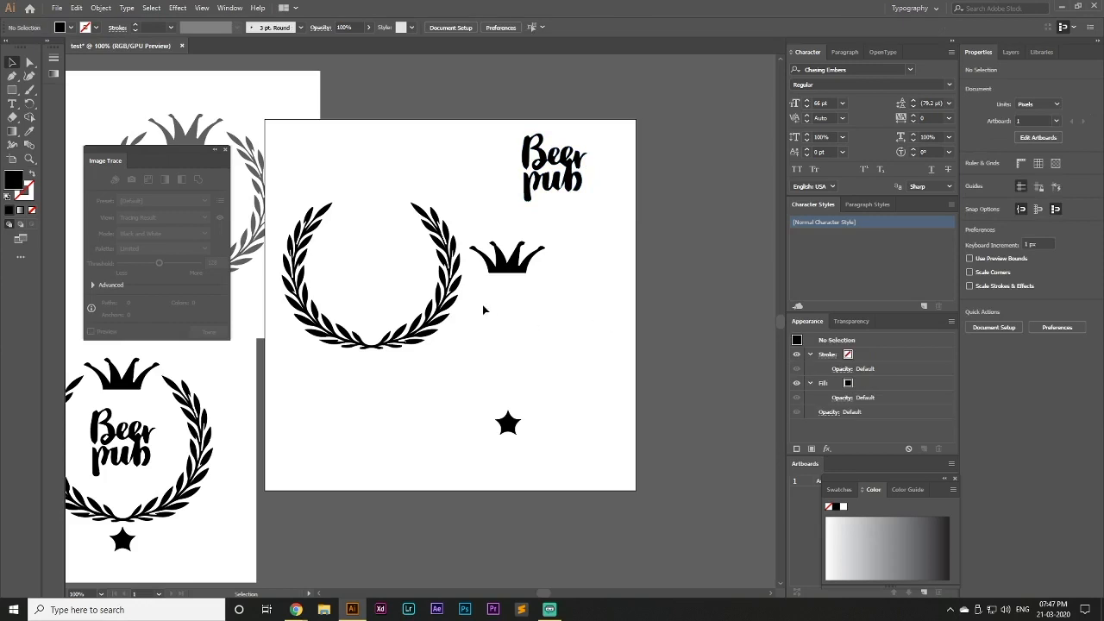
Move the wreath toward the middle of the artboard and place the crown above its opening
{"action": "left_click_drag", "start_coordinate": [446, 304], "coordinate": [499, 348]}
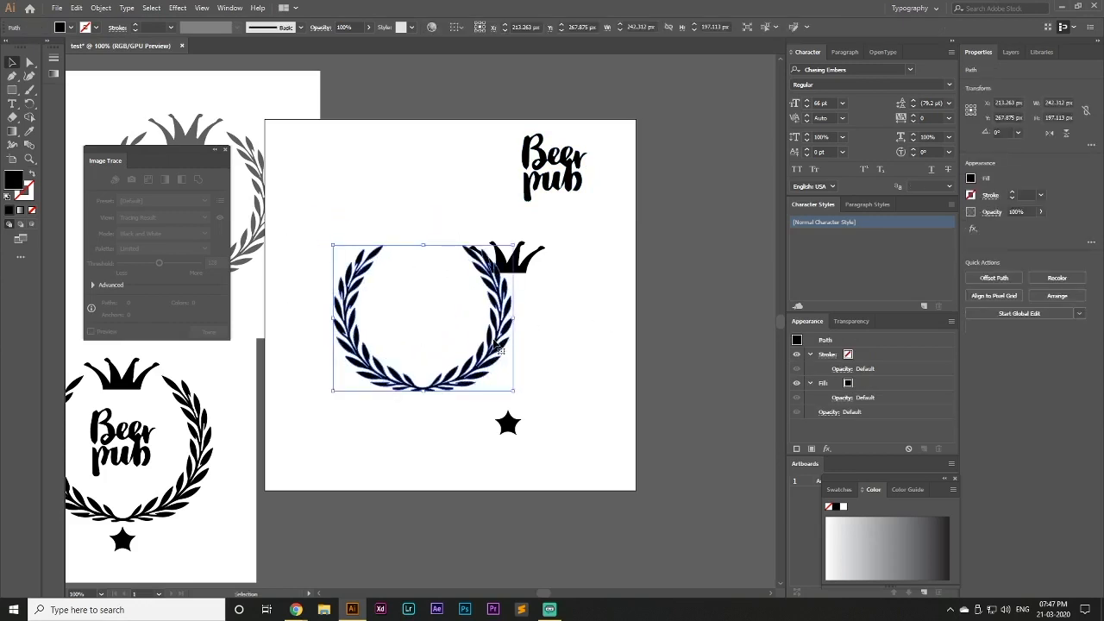
{"action": "left_click", "coordinate": [594, 300]}
{"action": "left_click_drag", "start_coordinate": [481, 238], "coordinate": [427, 232]}
{"action": "left_click", "coordinate": [561, 264]}
Group the "Beer pub" lettering and place it inside the wreath, with the star below the wreath
{"action": "left_click_drag", "start_coordinate": [501, 119], "coordinate": [598, 214]}
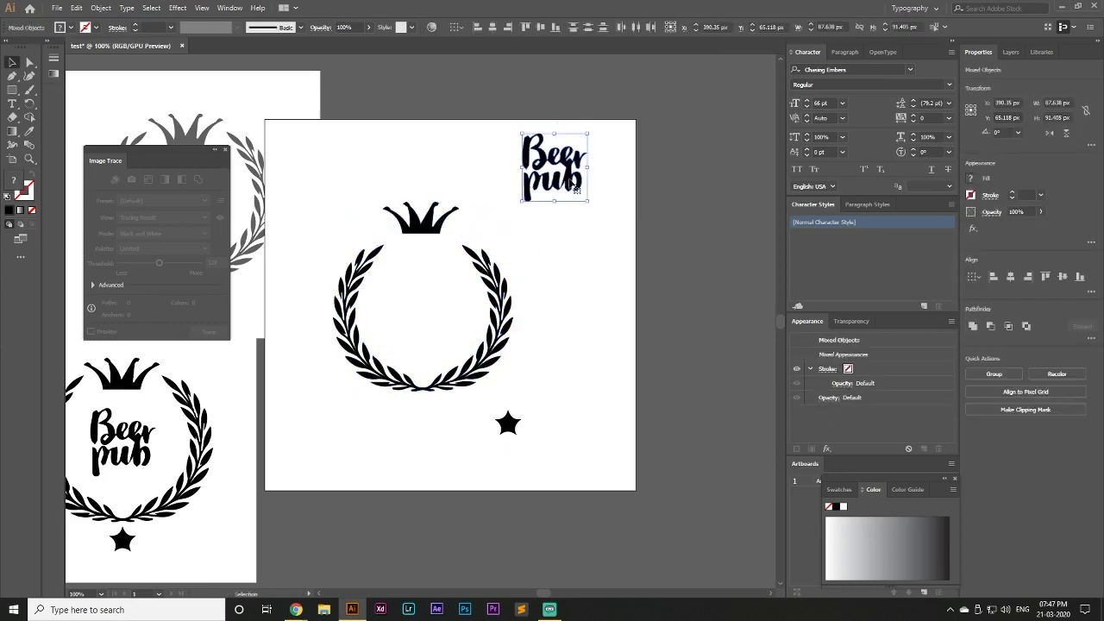
{"action": "right_click", "coordinate": [576, 186]}
{"action": "left_click", "coordinate": [602, 250]}
{"action": "left_click_drag", "start_coordinate": [576, 188], "coordinate": [448, 325]}
{"action": "left_click_drag", "start_coordinate": [510, 423], "coordinate": [421, 421]}
Align the crown, lettering, wreath and star by their horizontal centers
{"action": "left_click_drag", "start_coordinate": [333, 195], "coordinate": [527, 438]}
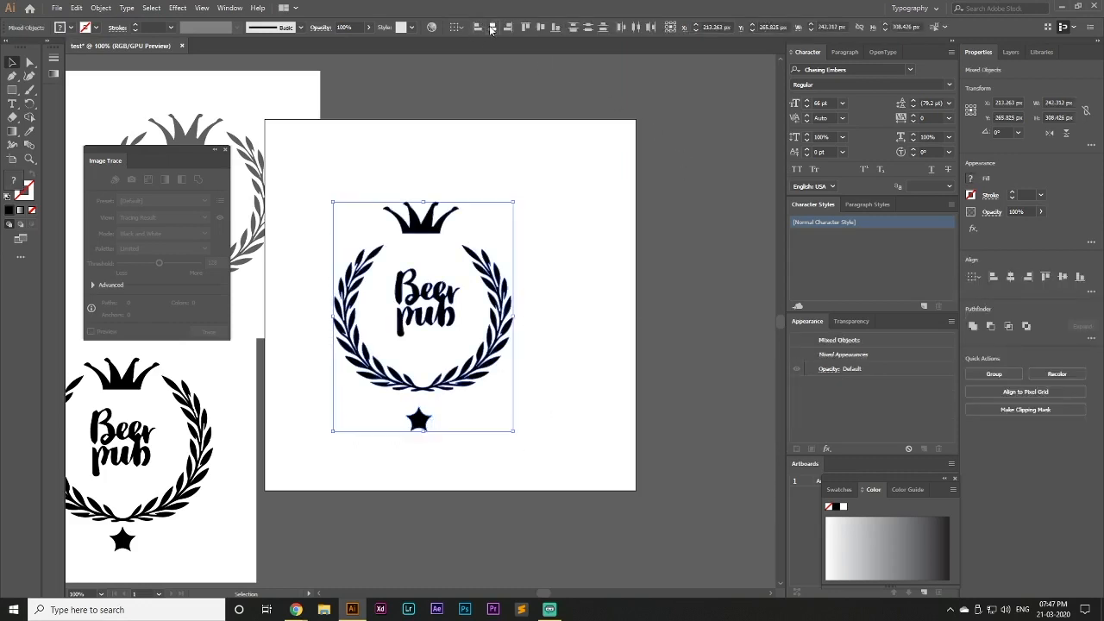
{"action": "left_click", "coordinate": [491, 26]}
{"action": "left_click", "coordinate": [561, 230]}
Move the crown and the star closer to the wreath and realign all logo parts by their horizontal centers
{"action": "mouse_move", "coordinate": [445, 226]}
{"action": "left_mouse_down"}
{"action": "mouse_move", "coordinate": [445, 242]}
{"action": "mouse_move", "coordinate": [450, 231]}
{"action": "left_mouse_up"}
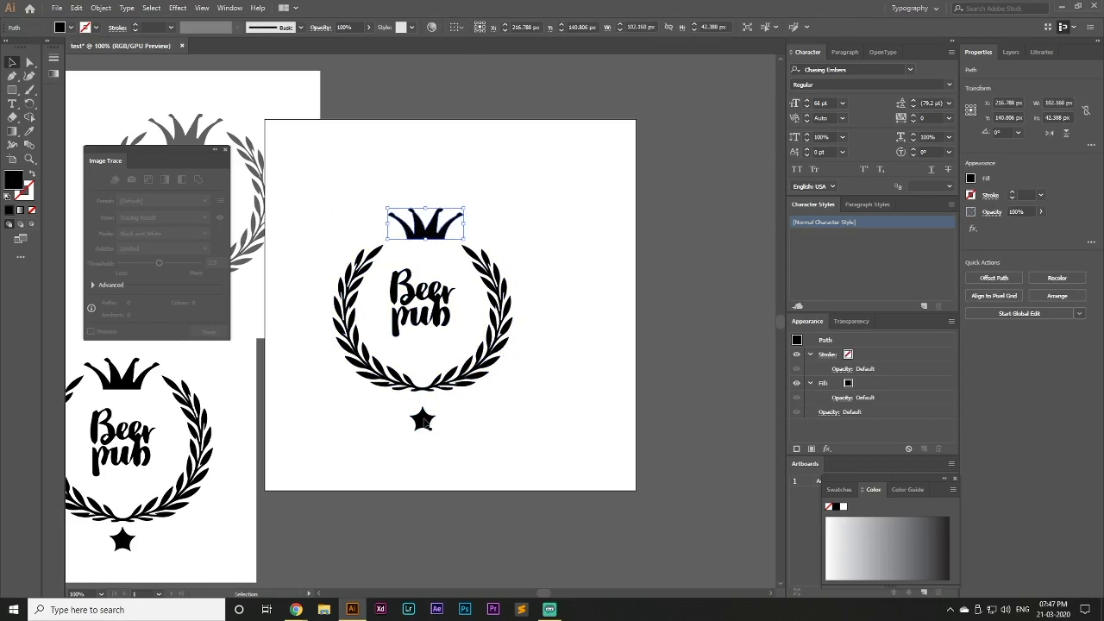
{"action": "left_click_drag", "start_coordinate": [423, 421], "coordinate": [421, 406]}
{"action": "left_click_drag", "start_coordinate": [331, 197], "coordinate": [552, 446]}
{"action": "left_click", "coordinate": [493, 28]}
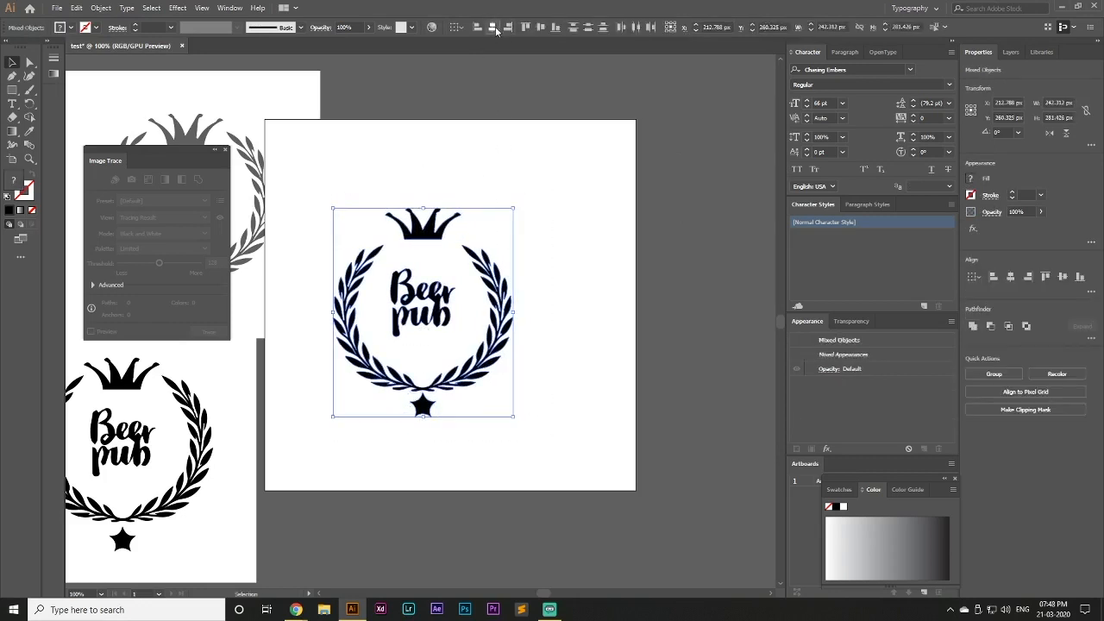
Deselect the aligned logo parts and shift the artboard with its artwork slightly to the right
{"action": "left_click", "coordinate": [580, 346]}
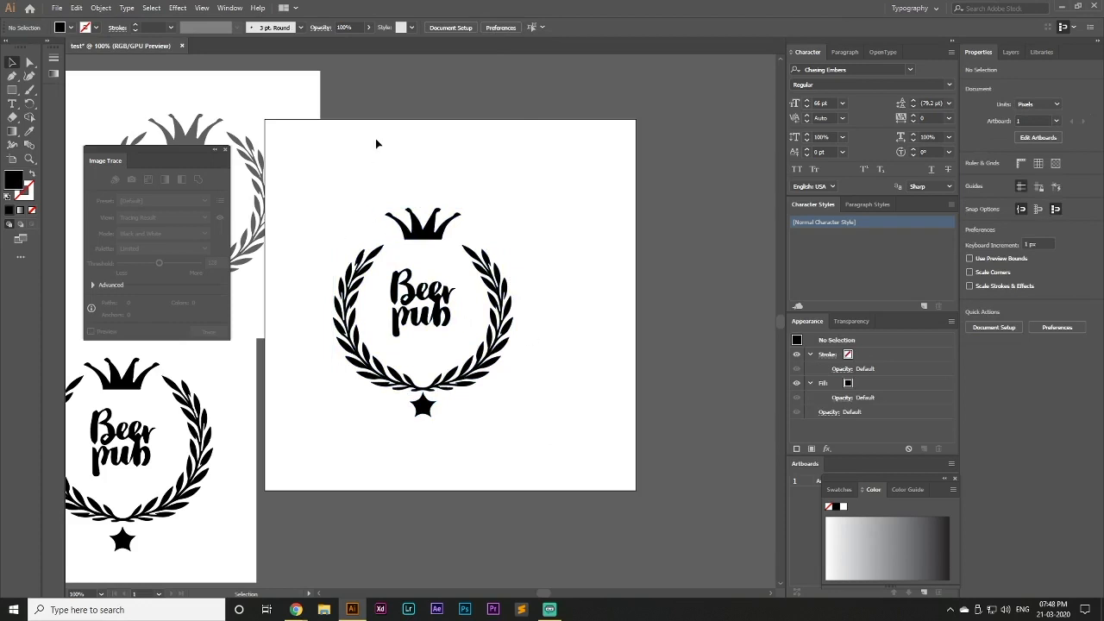
{"action": "left_click", "coordinate": [12, 159]}
{"action": "mouse_move", "coordinate": [344, 160]}
{"action": "left_mouse_down"}
{"action": "mouse_move", "coordinate": [401, 160]}
{"action": "mouse_move", "coordinate": [358, 159]}
{"action": "left_mouse_up"}
{"action": "left_click", "coordinate": [11, 62]}
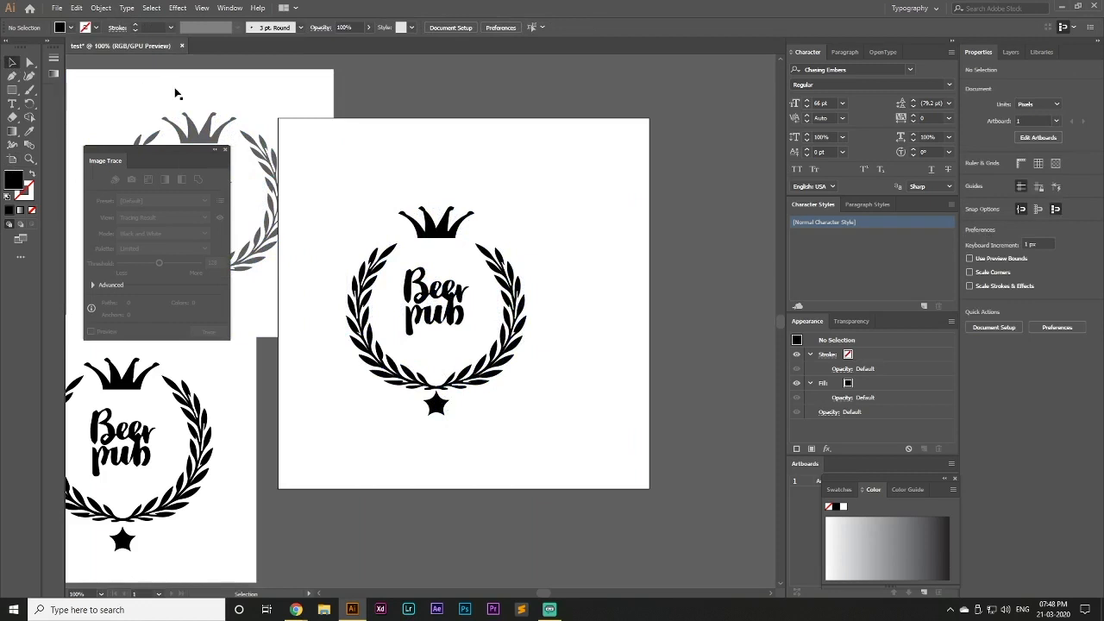
Select the crown, lettering, wreath and star together and move them toward the artboard's right side
{"action": "left_click", "coordinate": [451, 153]}
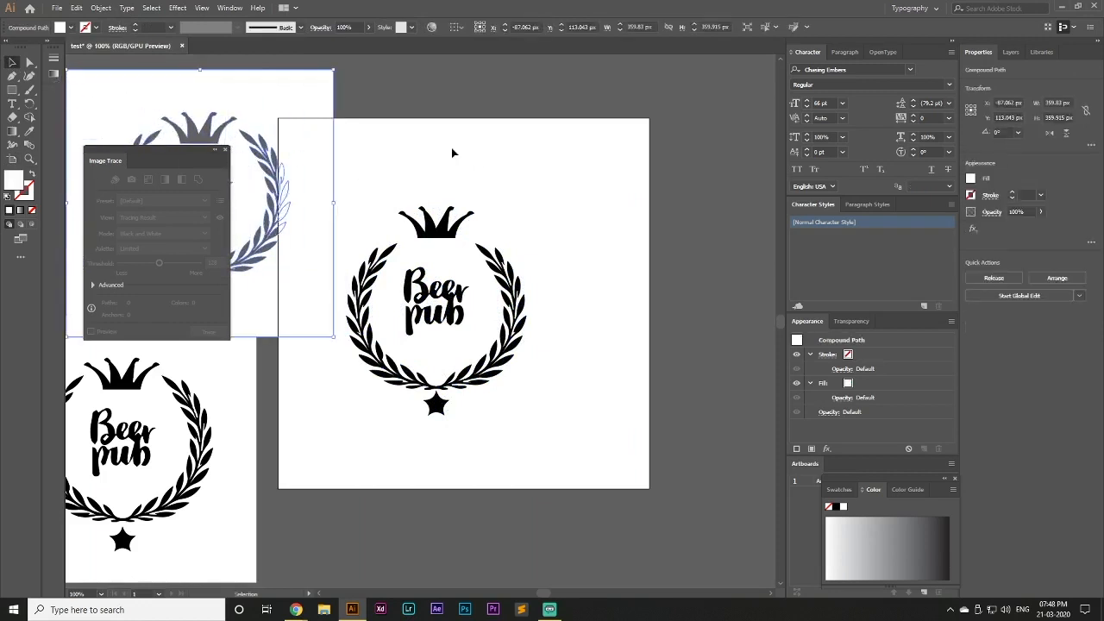
{"action": "left_click", "coordinate": [497, 161]}
{"action": "mouse_move", "coordinate": [544, 595]}
{"action": "left_mouse_down"}
{"action": "mouse_move", "coordinate": [555, 595]}
{"action": "mouse_move", "coordinate": [545, 595]}
{"action": "left_mouse_up"}
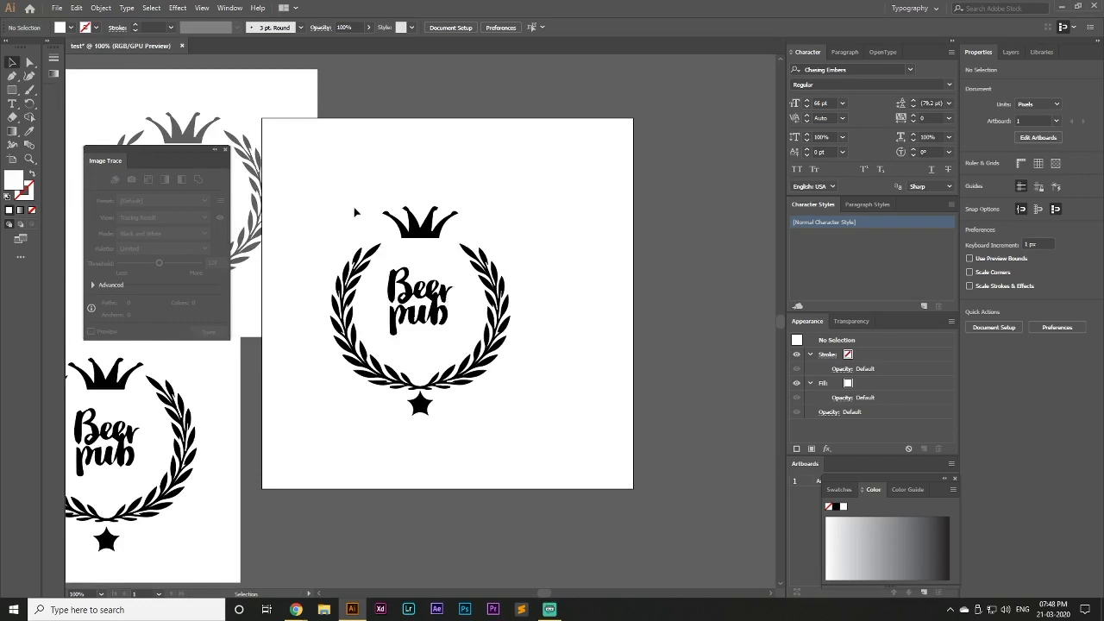
{"action": "left_click_drag", "start_coordinate": [355, 212], "coordinate": [485, 377]}
{"action": "left_click_drag", "start_coordinate": [444, 312], "coordinate": [525, 314]}
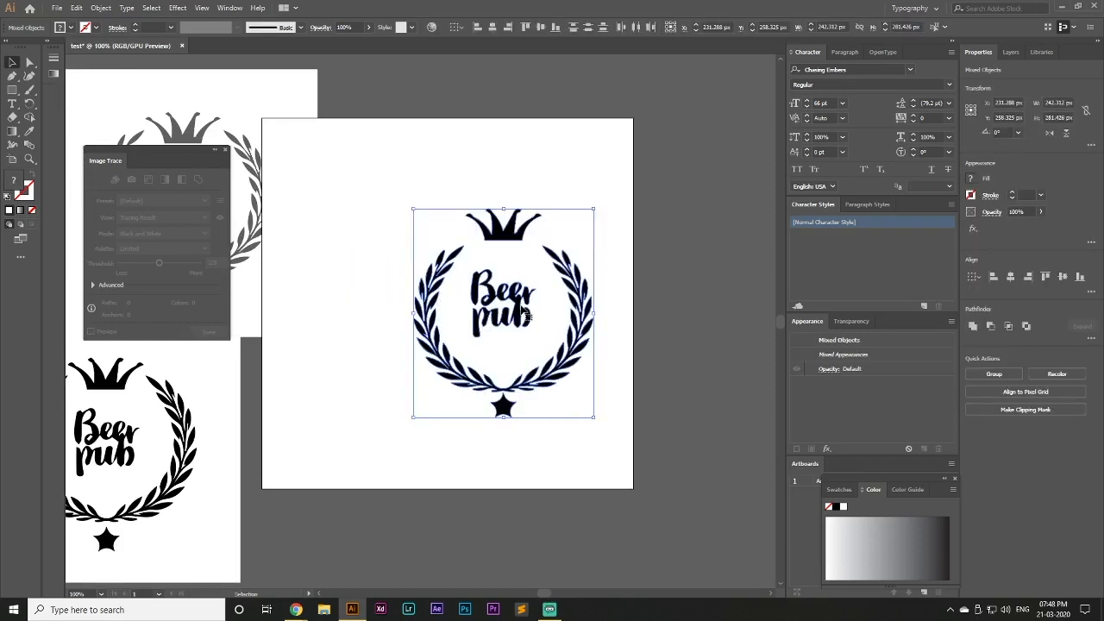
{"action": "left_click", "coordinate": [622, 471]}
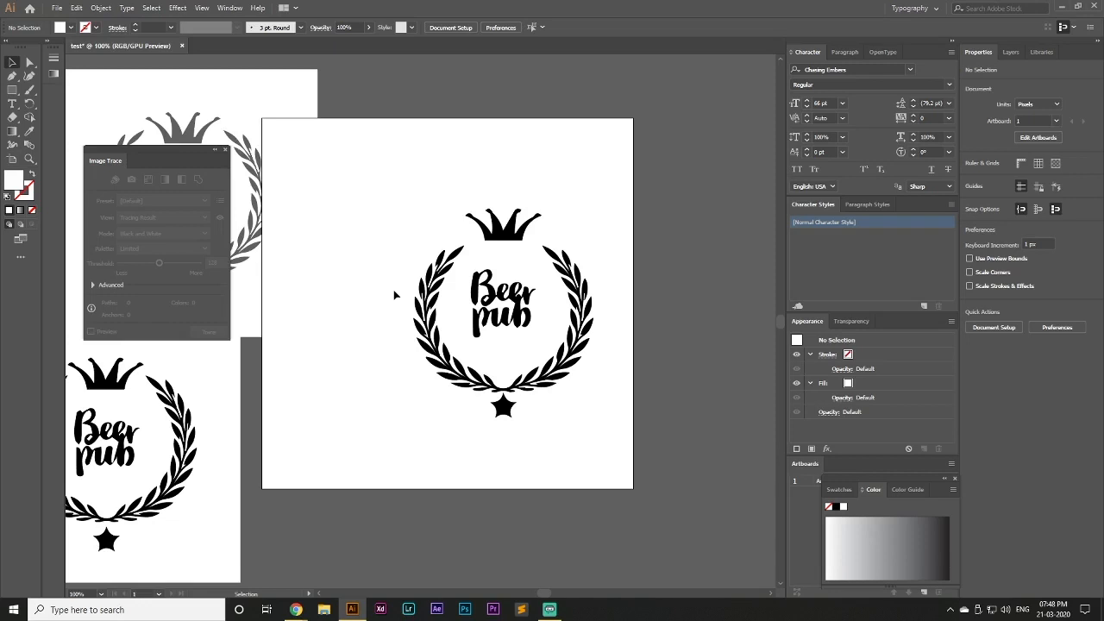
Move the white compound path with the logo cutouts off the artboard to the empty canvas below the original logo image
{"action": "left_click_drag", "start_coordinate": [235, 118], "coordinate": [777, 548]}
{"action": "left_click_drag", "start_coordinate": [660, 529], "coordinate": [149, 618]}
{"action": "scroll", "coordinate": [455, 462], "scroll_direction": "down", "scroll_amount": 6}
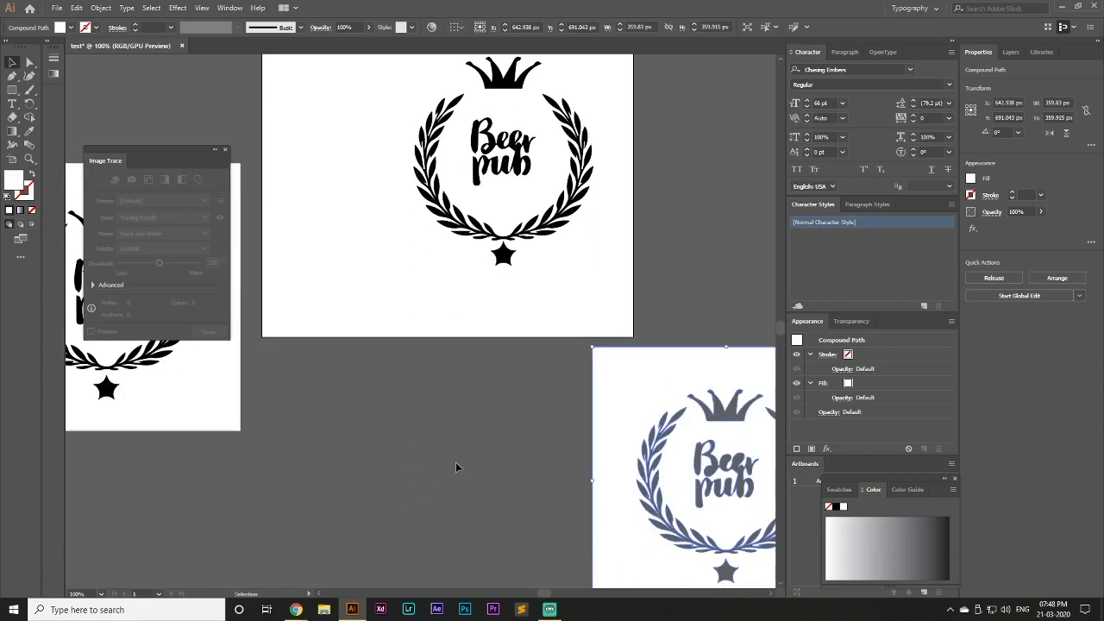
{"action": "left_click_drag", "start_coordinate": [112, 474], "coordinate": [66, 473]}
{"action": "left_click", "coordinate": [356, 411]}
{"action": "scroll", "coordinate": [367, 415], "scroll_direction": "up", "scroll_amount": 5}
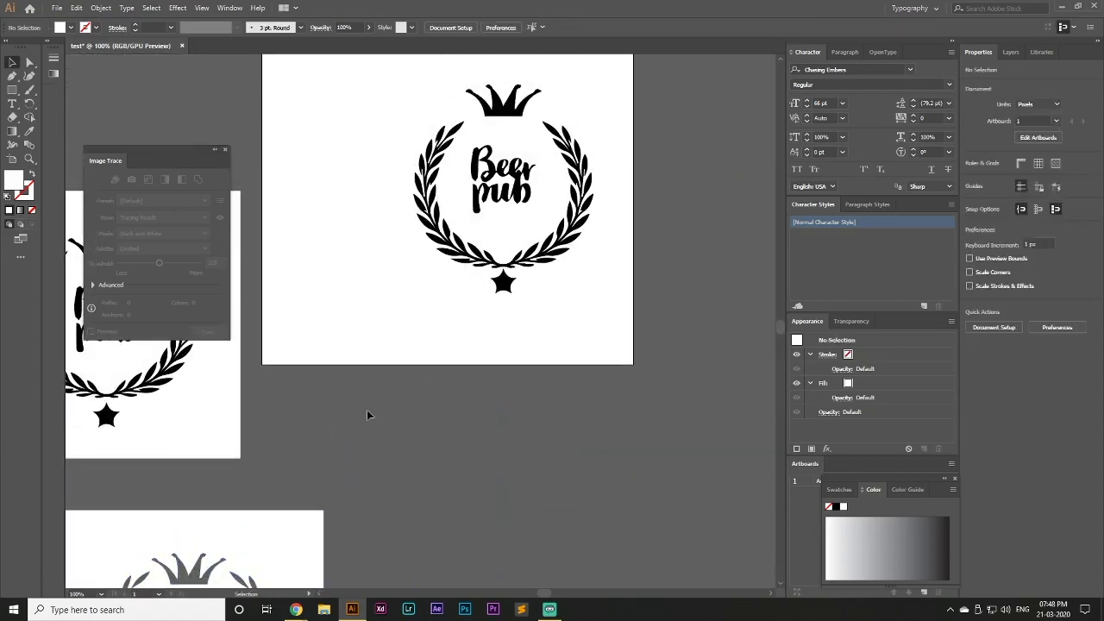
Apply Make Pixel Perfect to the white compound path and move it slightly up and to the right
{"action": "scroll", "coordinate": [366, 415], "scroll_direction": "down", "scroll_amount": 5}
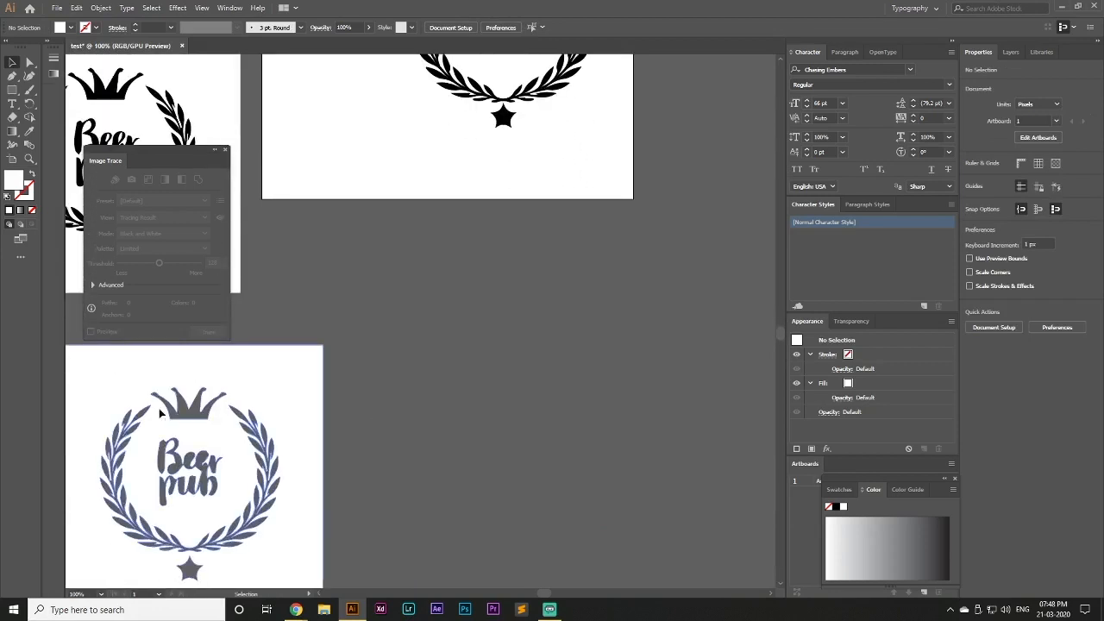
{"action": "left_click", "coordinate": [193, 412]}
{"action": "right_click", "coordinate": [195, 418]}
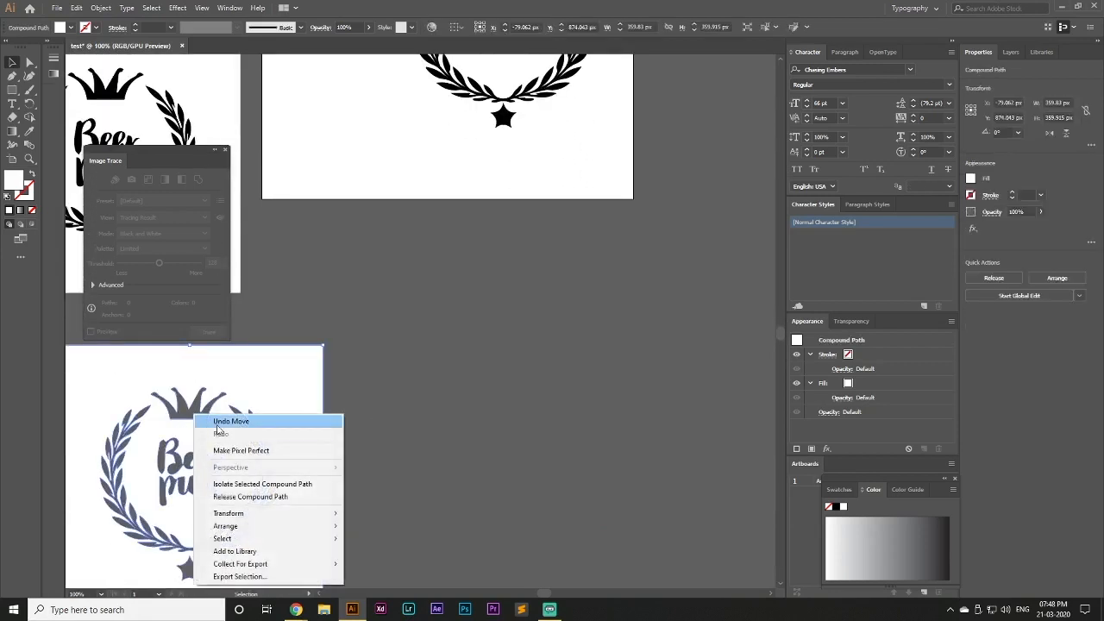
{"action": "left_click", "coordinate": [287, 451]}
{"action": "left_click", "coordinate": [405, 411]}
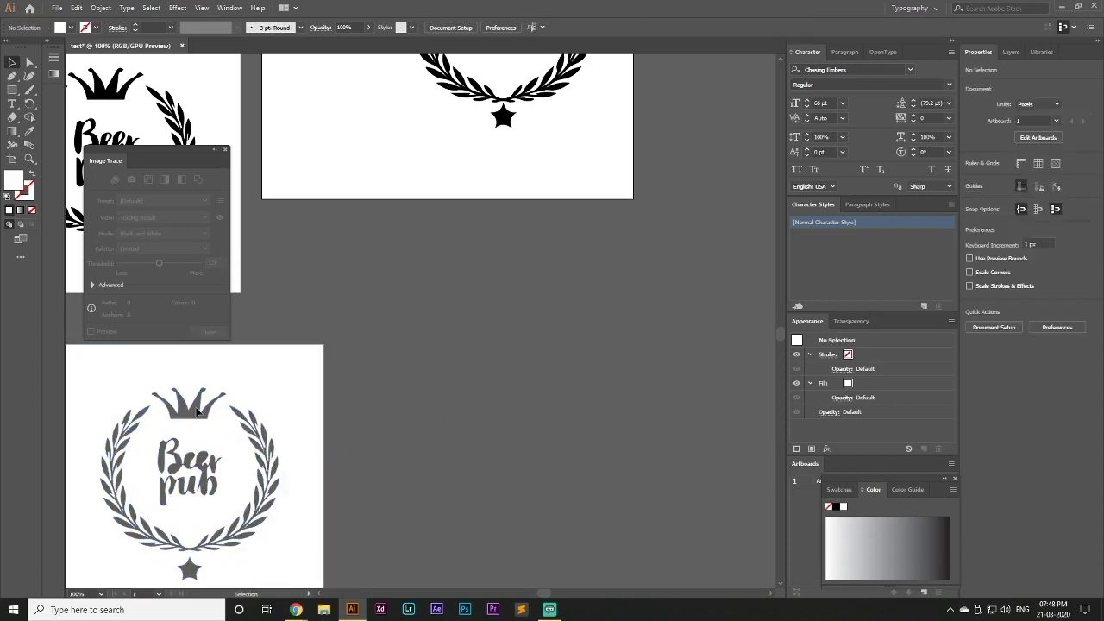
{"action": "left_click_drag", "start_coordinate": [258, 403], "coordinate": [295, 366]}
{"action": "right_click", "coordinate": [294, 379]}
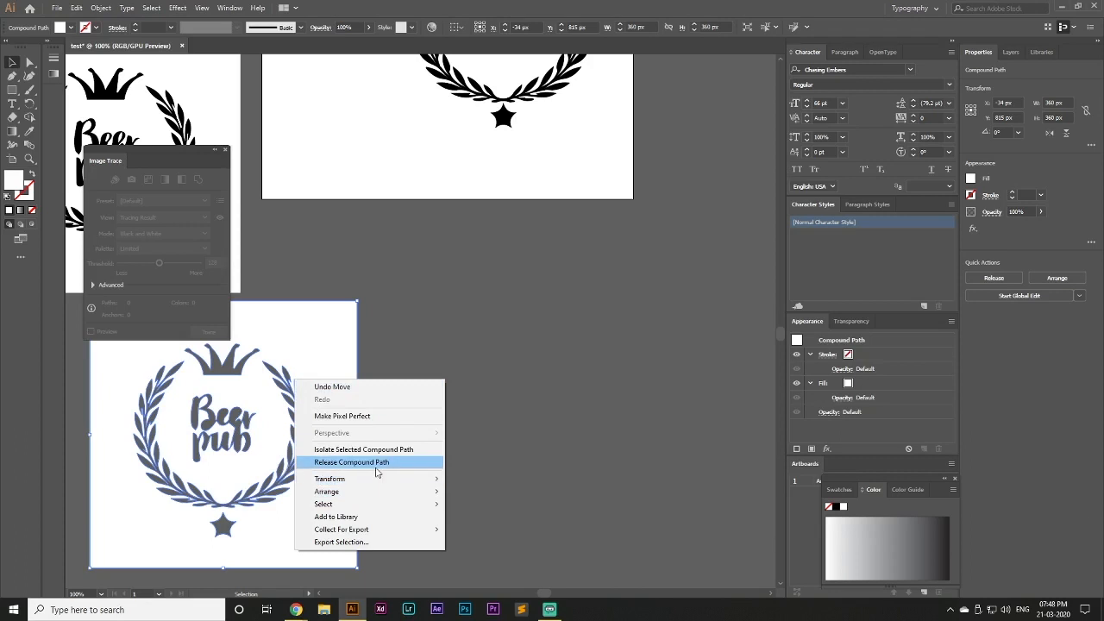
{"action": "left_click", "coordinate": [458, 419]}
{"action": "scroll", "coordinate": [313, 390], "scroll_direction": "up", "scroll_amount": 5}
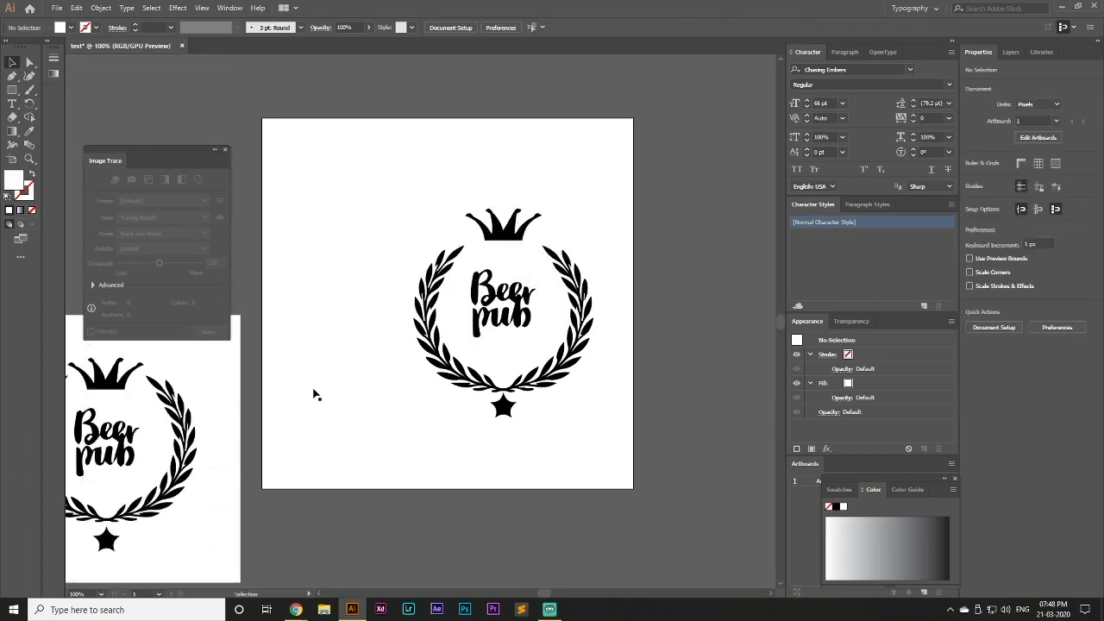
{"action": "right_click", "coordinate": [205, 442]}
{"action": "left_click", "coordinate": [249, 351]}
{"action": "left_click", "coordinate": [372, 534]}
{"action": "left_click", "coordinate": [207, 500]}
{"action": "left_click", "coordinate": [457, 505]}
Select all logo parts and move them together toward the middle of the artboard
{"action": "scroll", "coordinate": [457, 504], "scroll_direction": "up", "scroll_amount": 1}
{"action": "left_click_drag", "start_coordinate": [480, 274], "coordinate": [527, 347]}
{"action": "key", "text": "ctrl+z"}
{"action": "left_click_drag", "start_coordinate": [413, 224], "coordinate": [571, 445]}
{"action": "left_click_drag", "start_coordinate": [552, 398], "coordinate": [494, 372]}
{"action": "left_click", "coordinate": [590, 429]}
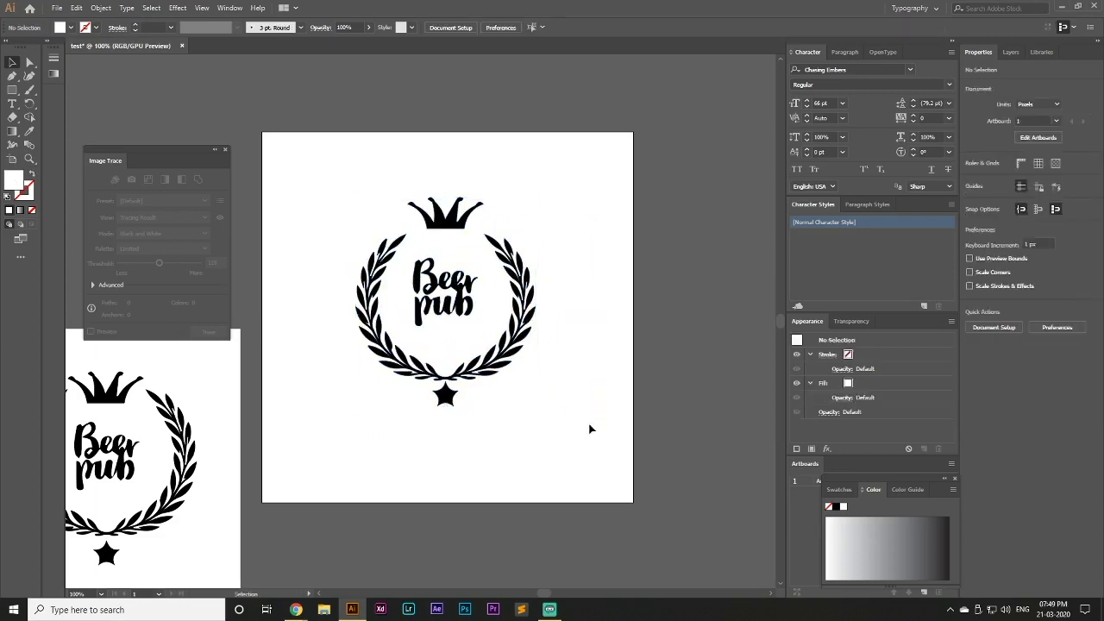